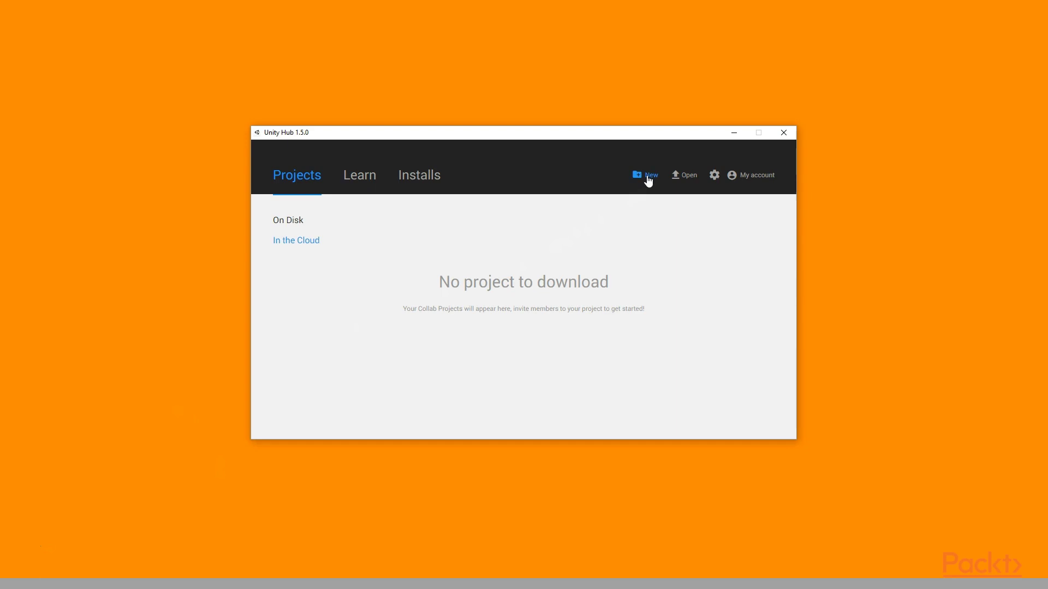
Step: Create a new 2D project named 'Endless Dodge Game' in the default E:\test\Unity location
{"action": "left_click", "coordinate": [648, 181]}
{"action": "left_click_drag", "start_coordinate": [444, 255], "coordinate": [346, 257]}
{"action": "type", "text": "E"}
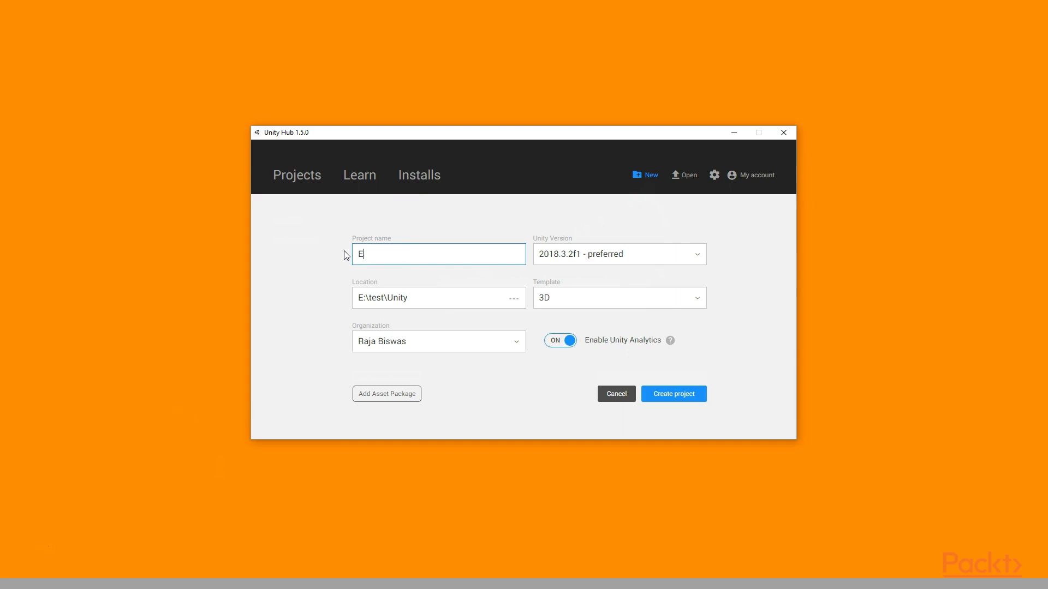
{"action": "type", "text": "ndless Dodge Game"}
{"action": "left_click", "coordinate": [587, 305]}
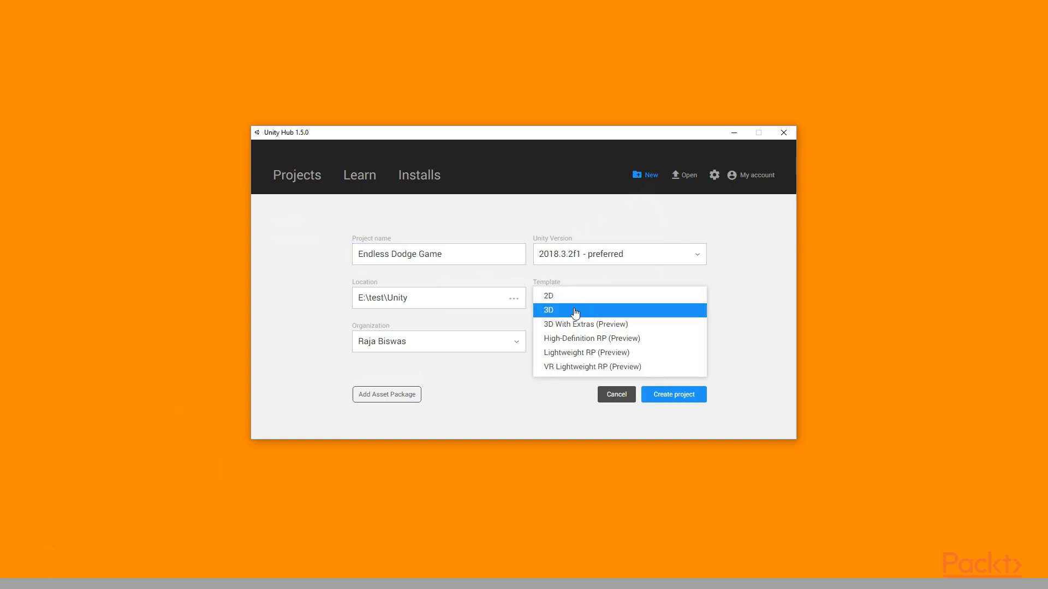
{"action": "left_click", "coordinate": [559, 302]}
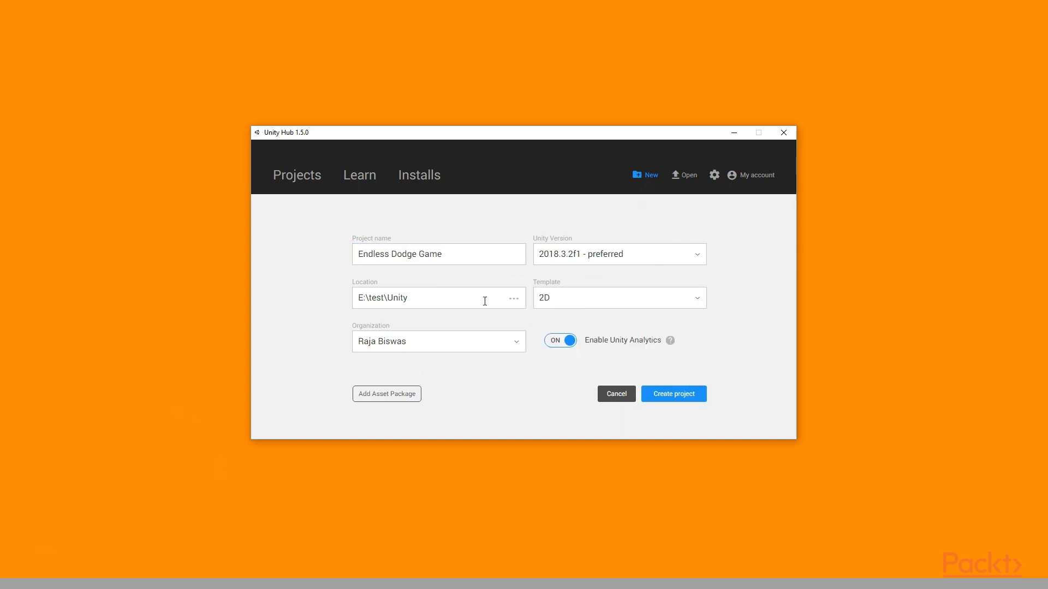
{"action": "left_click_drag", "start_coordinate": [414, 298], "coordinate": [358, 296]}
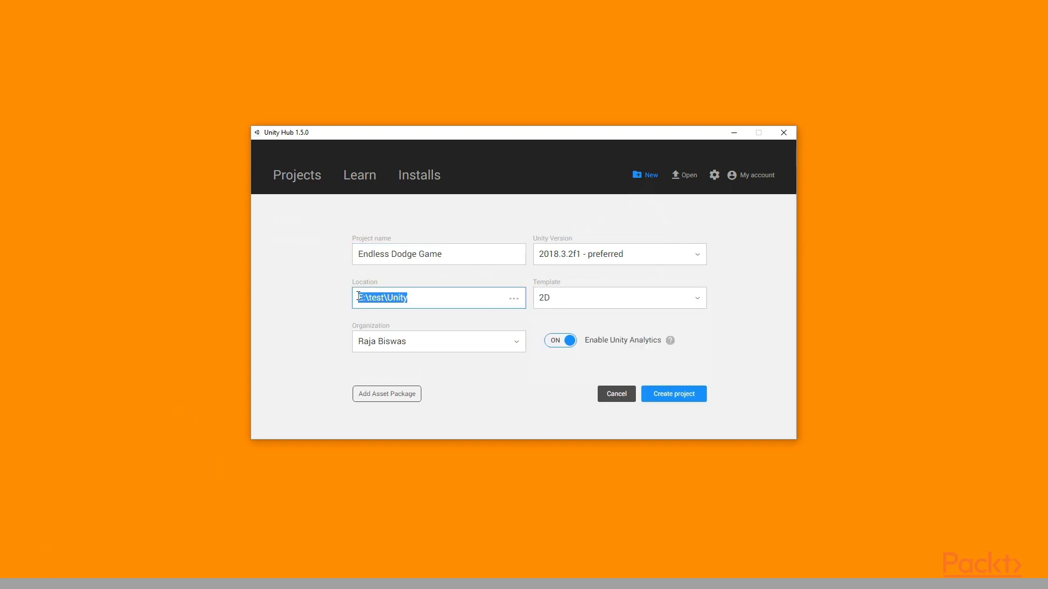
{"action": "left_click", "coordinate": [426, 298]}
{"action": "left_click", "coordinate": [683, 402]}
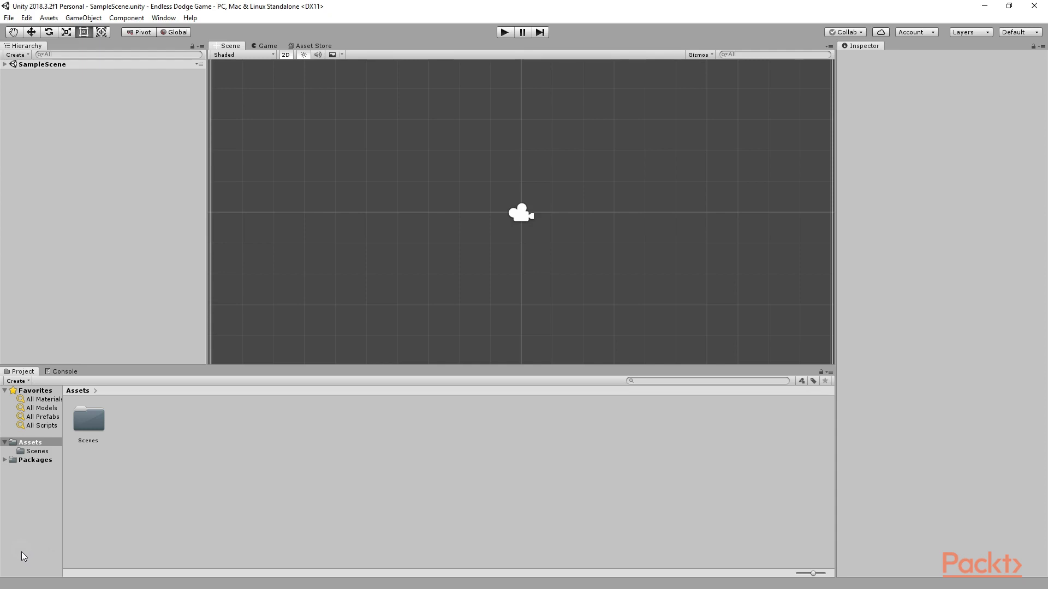
{"action": "left_click", "coordinate": [1024, 33]}
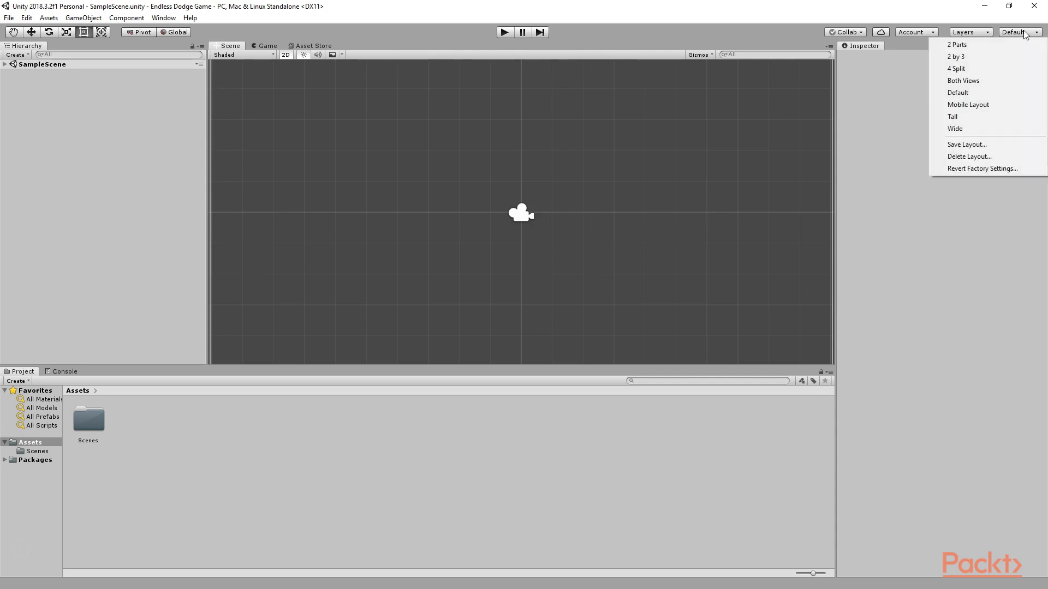
{"action": "left_click", "coordinate": [975, 56]}
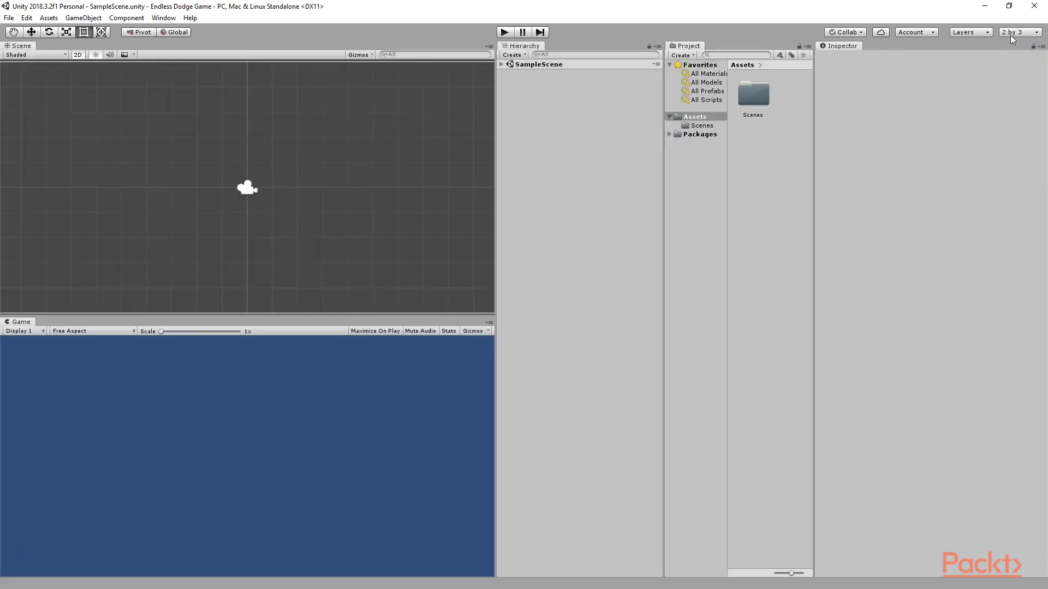
{"action": "left_click", "coordinate": [1010, 32]}
{"action": "left_click", "coordinate": [977, 69]}
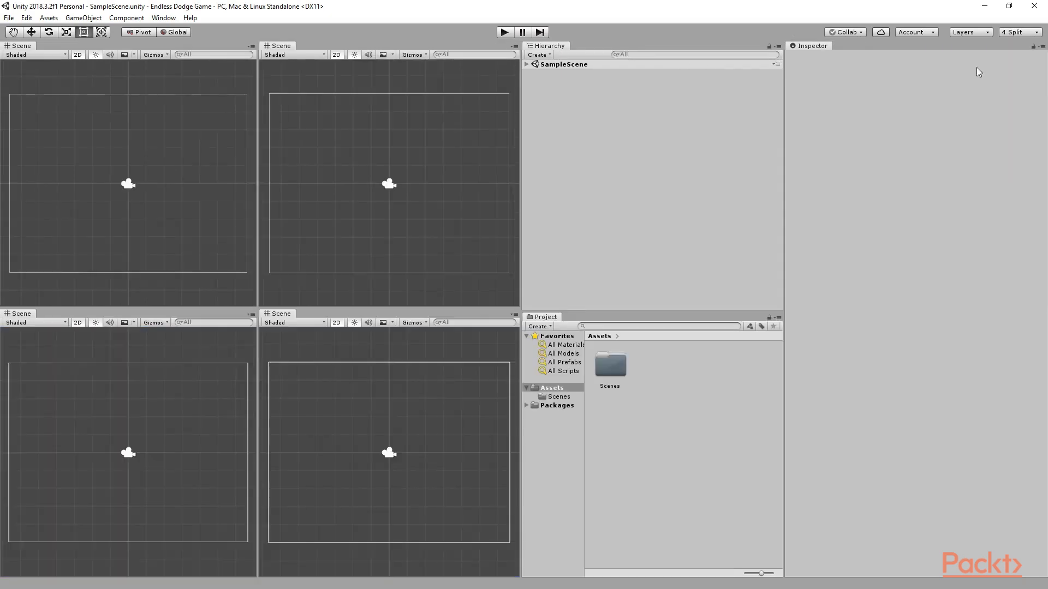
{"action": "left_click", "coordinate": [1007, 34]}
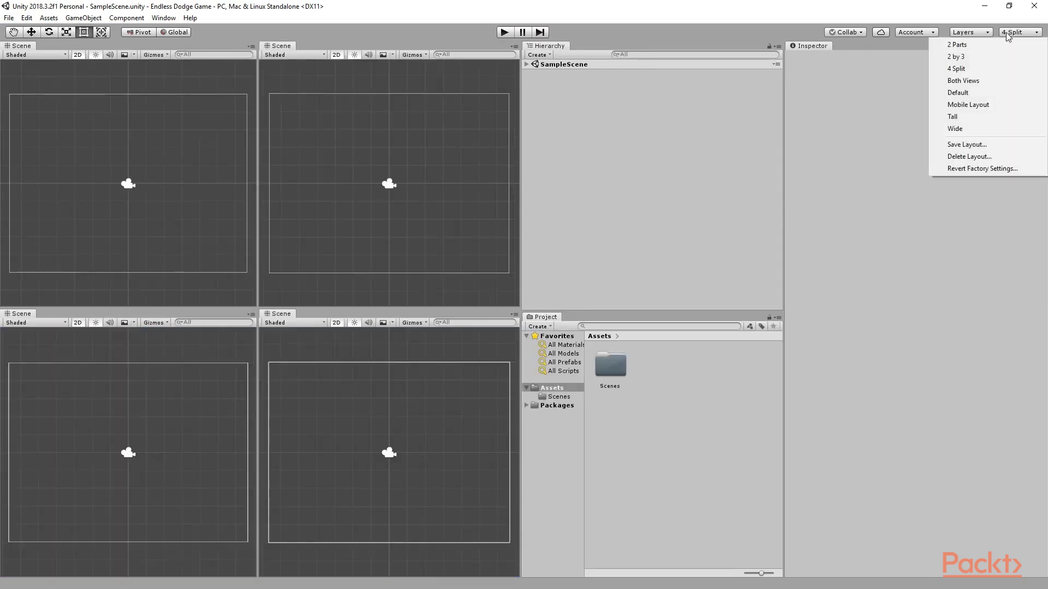
{"action": "left_click", "coordinate": [978, 93]}
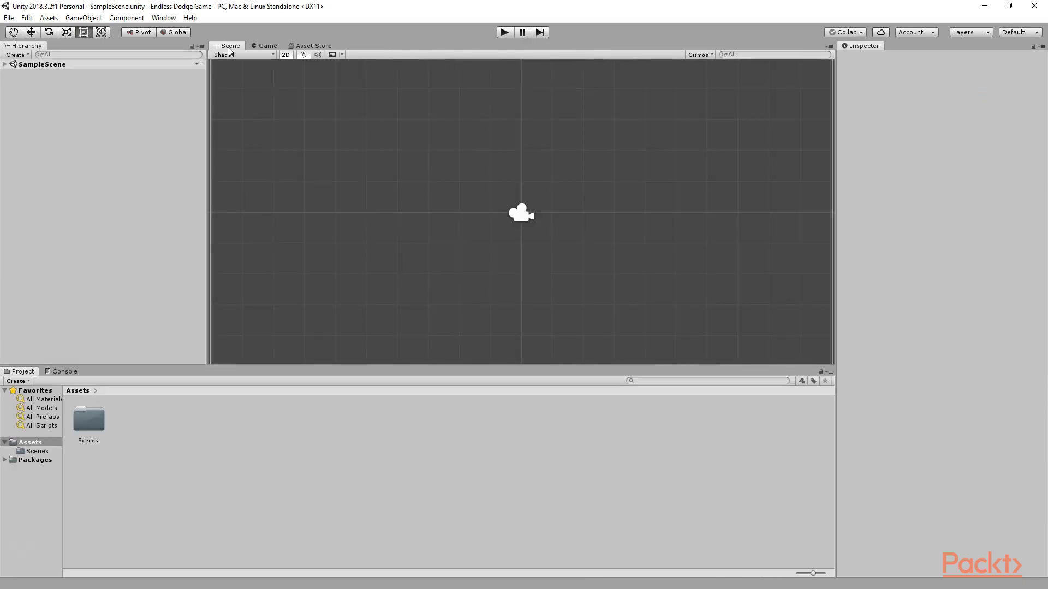
{"action": "left_click", "coordinate": [267, 46]}
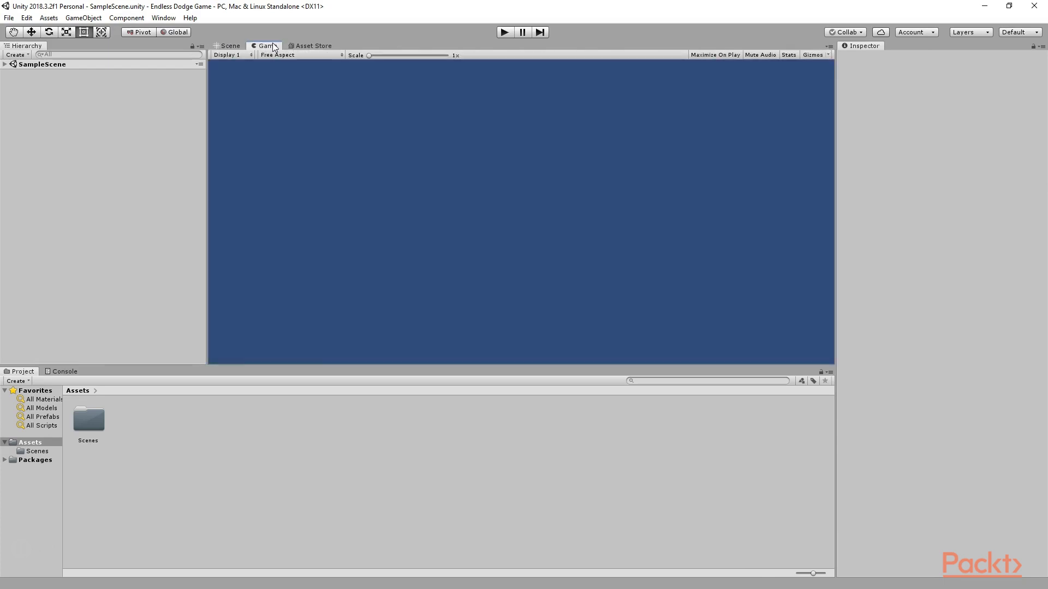
{"action": "left_click", "coordinate": [235, 46]}
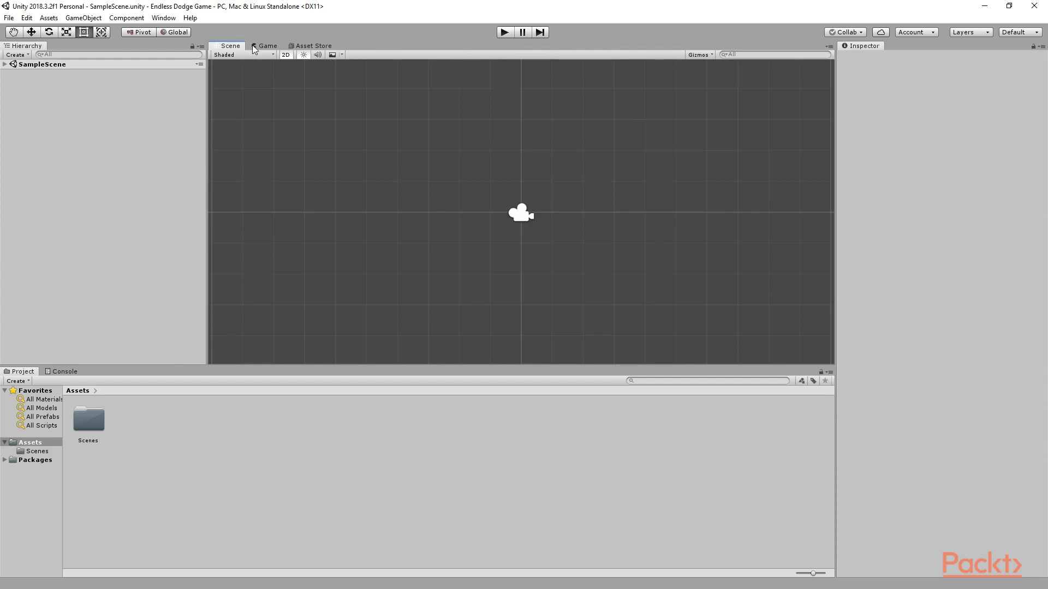
{"action": "left_click", "coordinate": [257, 47]}
Step: Dock the Game view to the right of the Scene view and widen it
{"action": "left_click", "coordinate": [240, 47]}
{"action": "left_click_drag", "start_coordinate": [268, 47], "coordinate": [326, 67]}
{"action": "left_click_drag", "start_coordinate": [587, 149], "coordinate": [702, 171]}
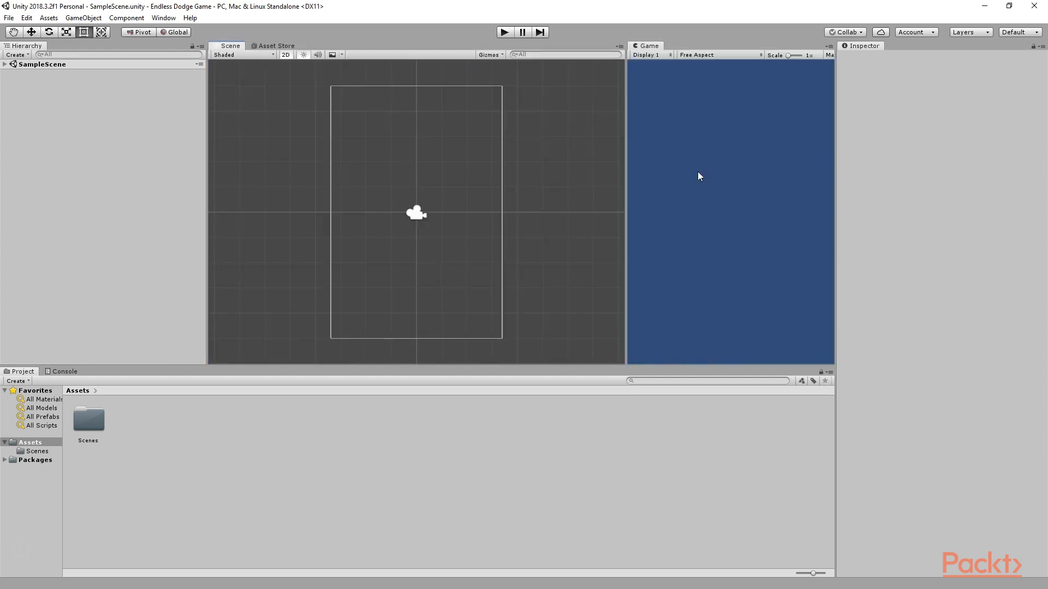
{"action": "left_click_drag", "start_coordinate": [626, 160], "coordinate": [507, 170]}
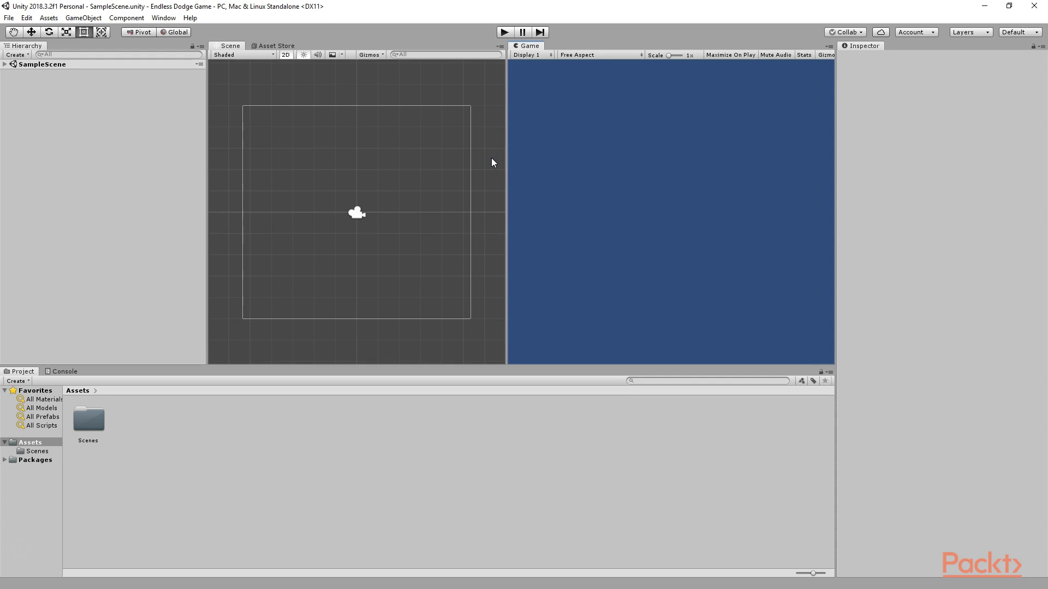
{"action": "left_click", "coordinate": [1013, 33]}
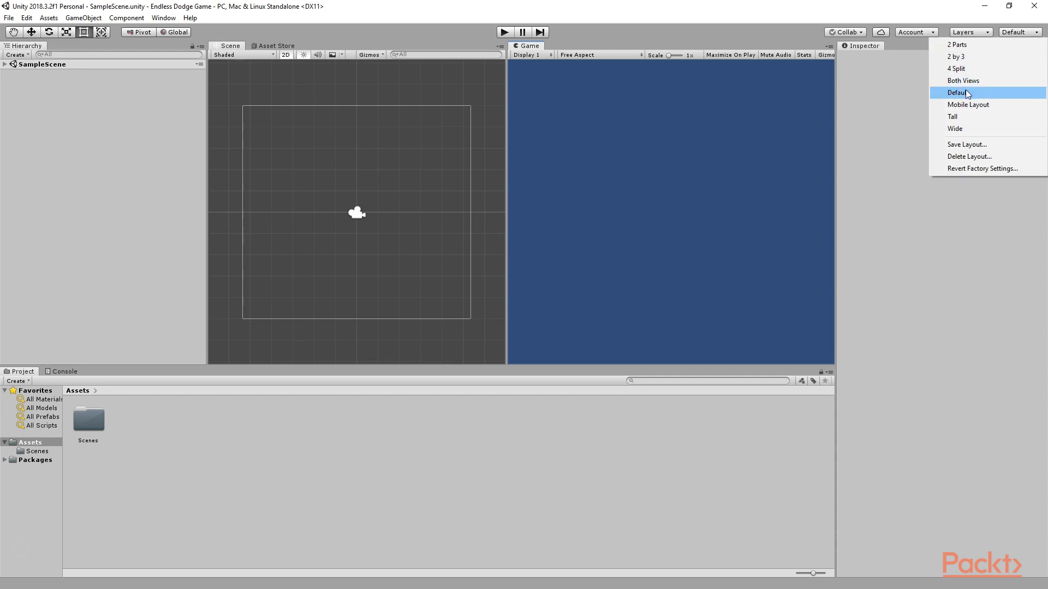
{"action": "left_click", "coordinate": [871, 5]}
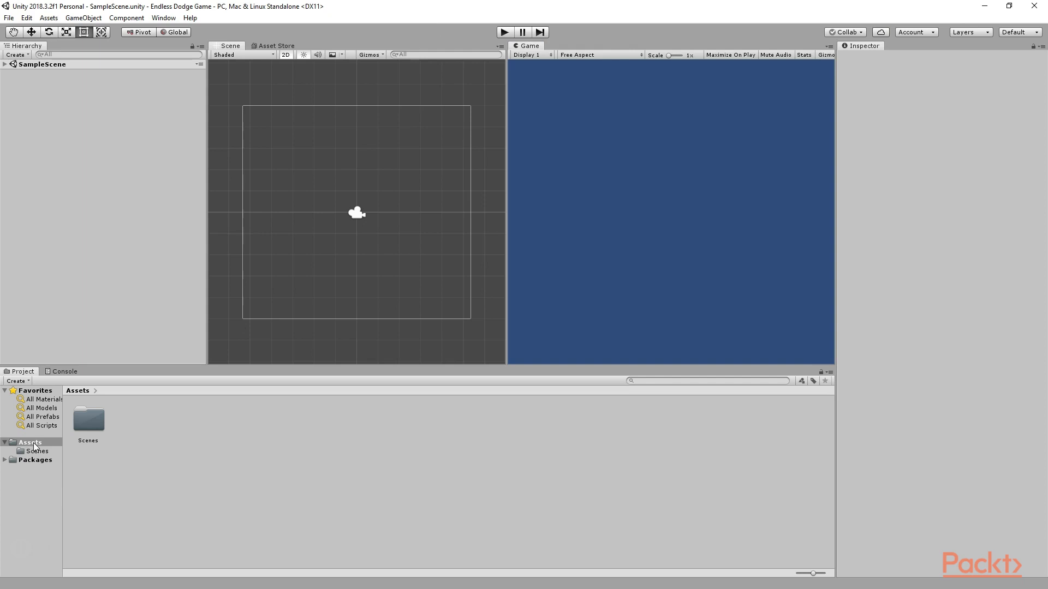
Step: Rename SampleScene in Assets/Scenes to 'Game' and save the scene
{"action": "double_click", "coordinate": [99, 423]}
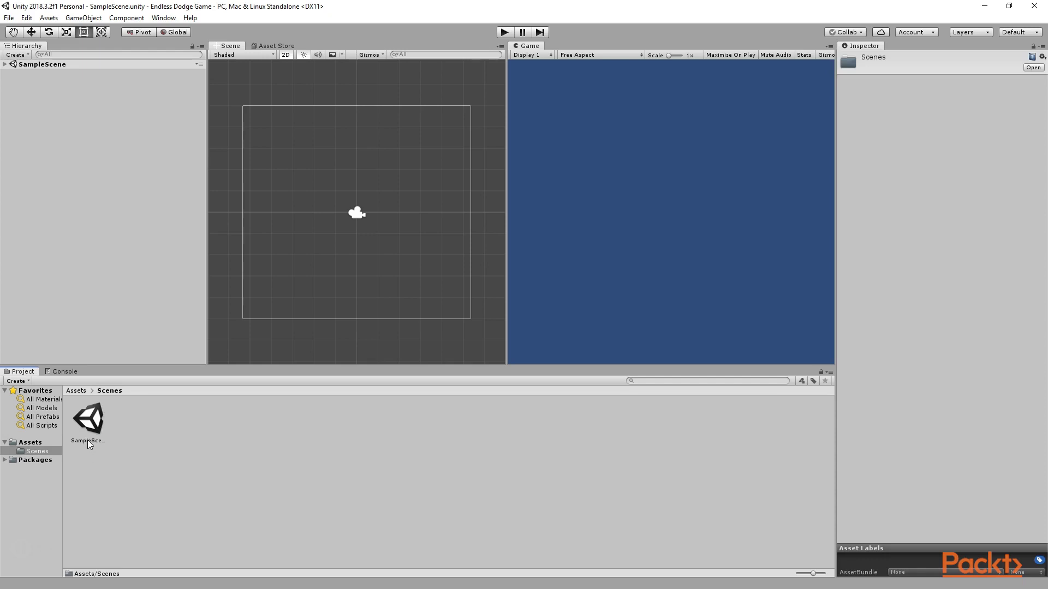
{"action": "left_click", "coordinate": [90, 440]}
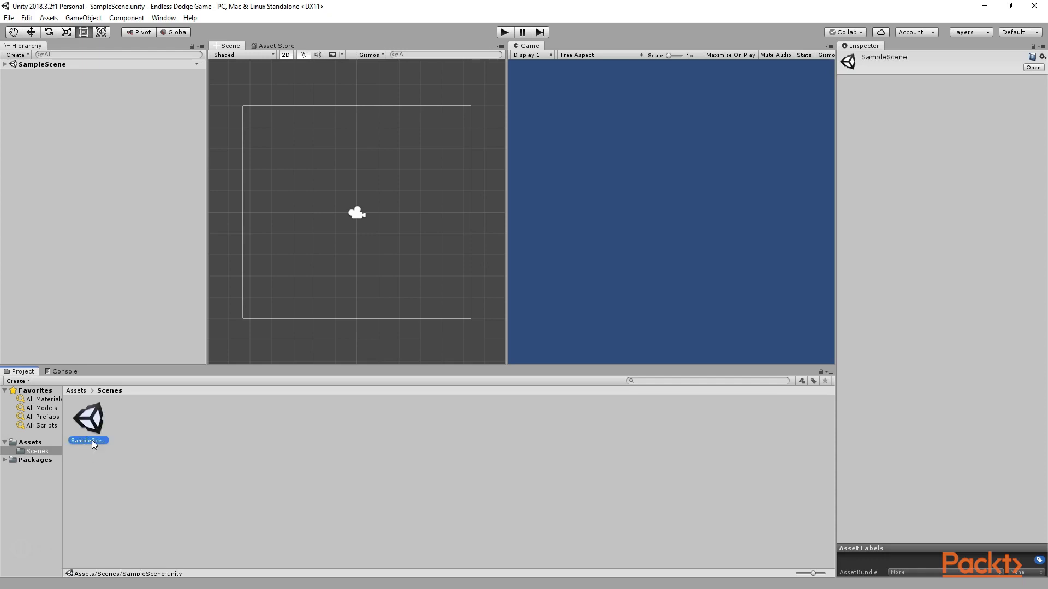
{"action": "right_click", "coordinate": [92, 440]}
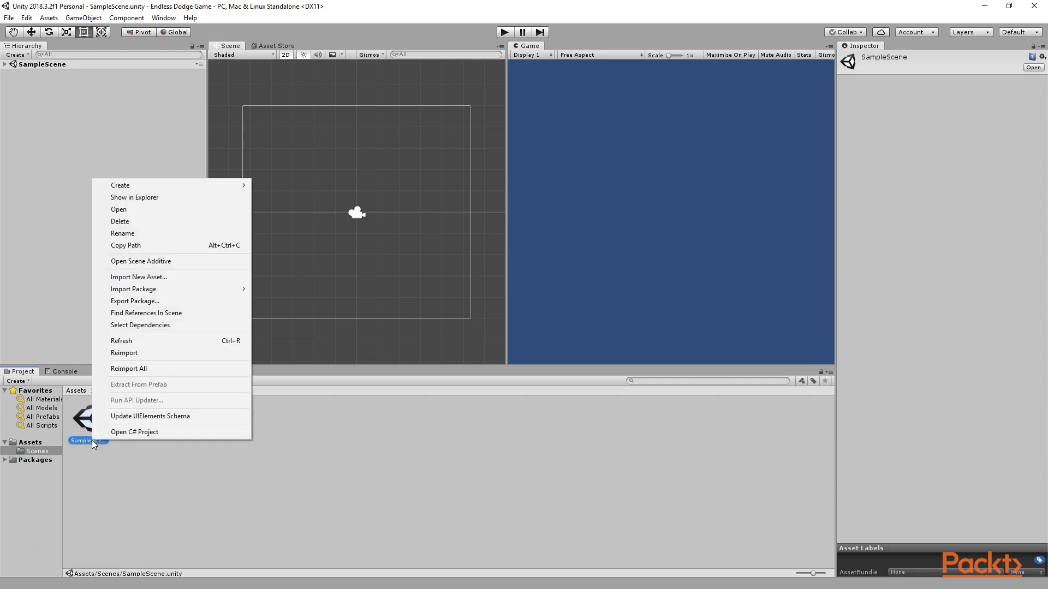
{"action": "left_click", "coordinate": [122, 234]}
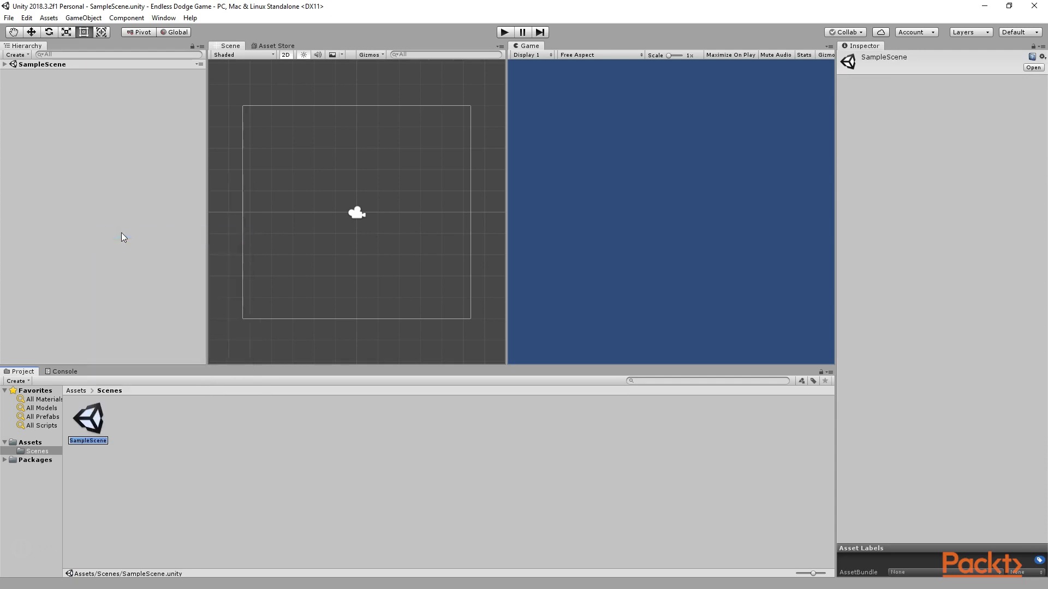
{"action": "type", "text": "Game"}
{"action": "key", "text": "Return"}
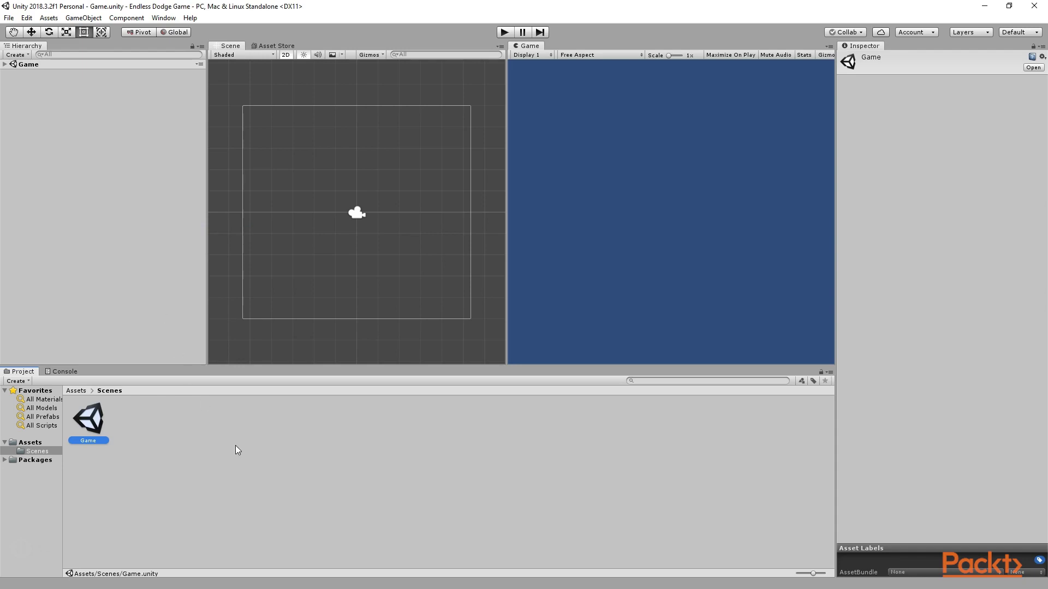
{"action": "left_click", "coordinate": [9, 18]}
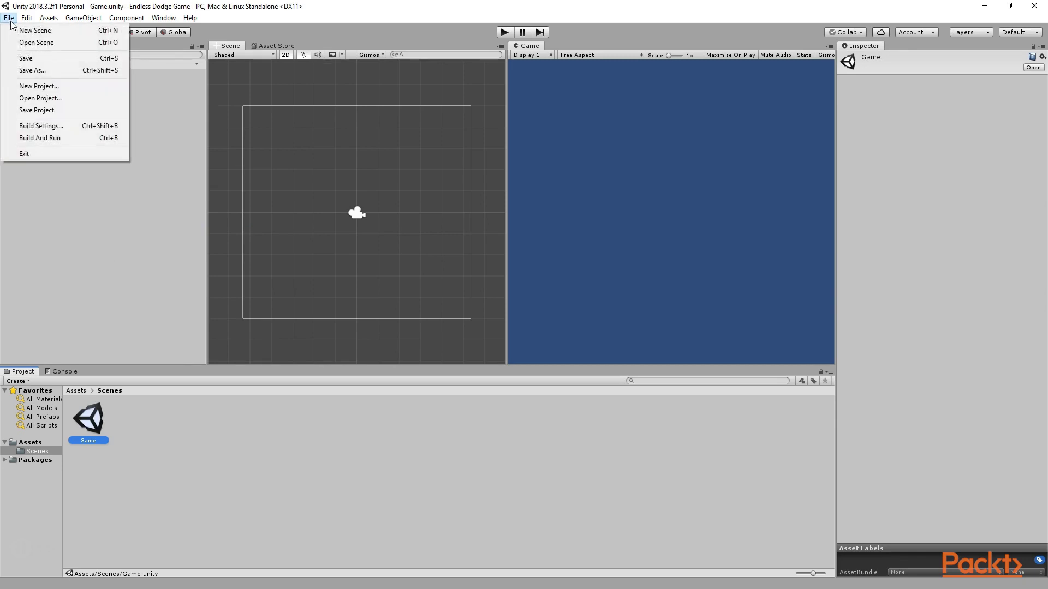
{"action": "left_click", "coordinate": [25, 58]}
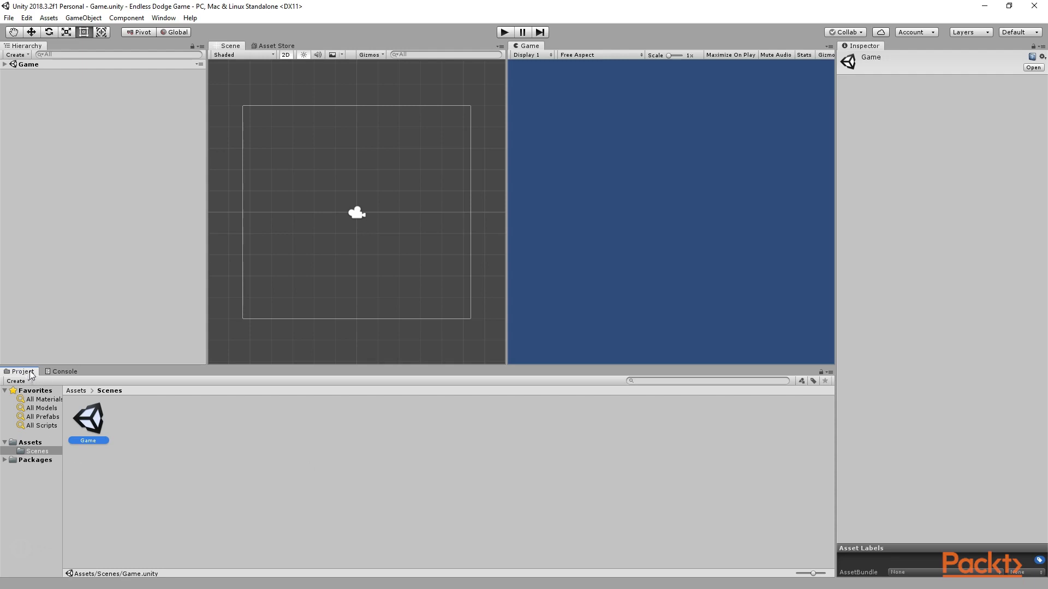
{"action": "left_click", "coordinate": [29, 444]}
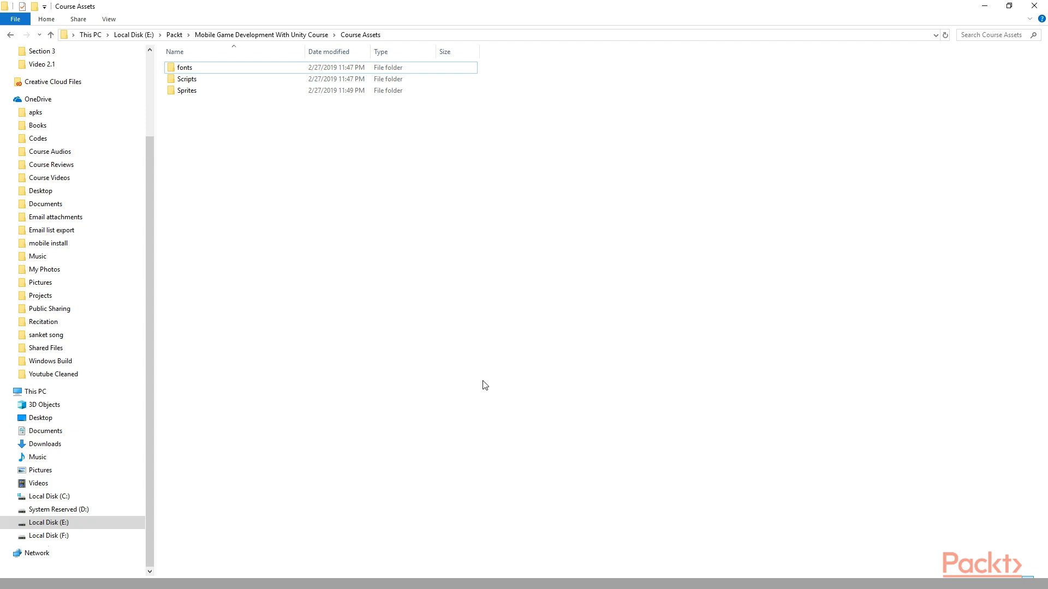
Step: Look through the Sprites and fonts folders inside Course Assets in File Explorer
{"action": "left_click", "coordinate": [1008, 6]}
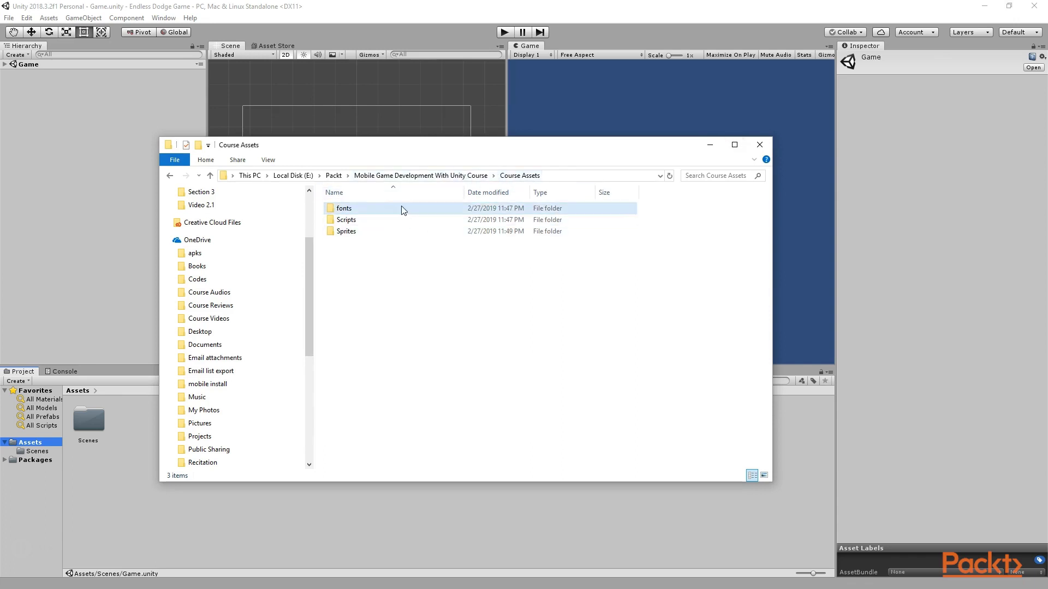
{"action": "double_click", "coordinate": [346, 232]}
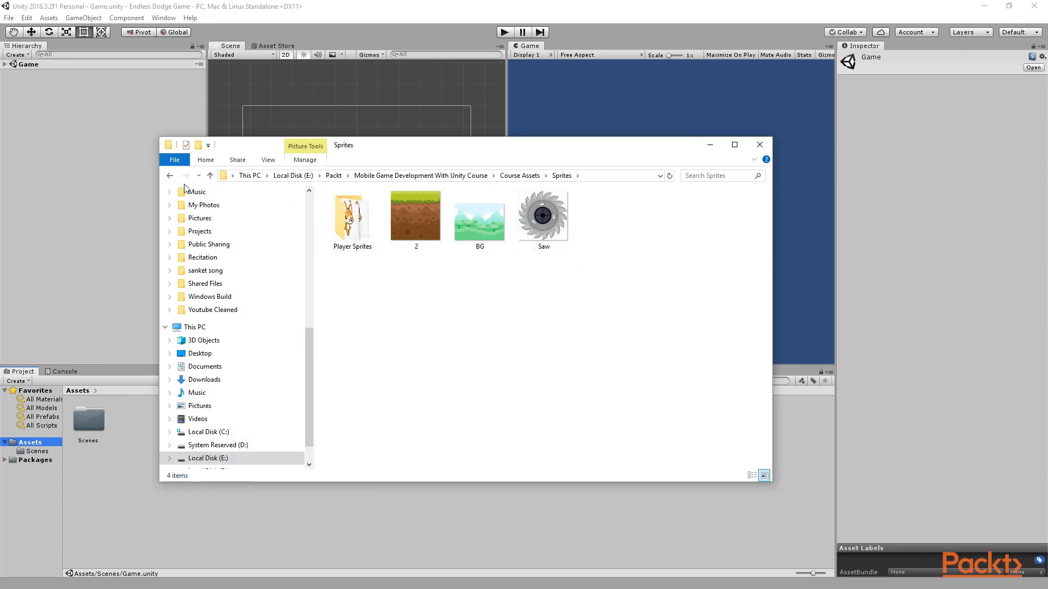
{"action": "left_click", "coordinate": [170, 175]}
{"action": "double_click", "coordinate": [343, 208]}
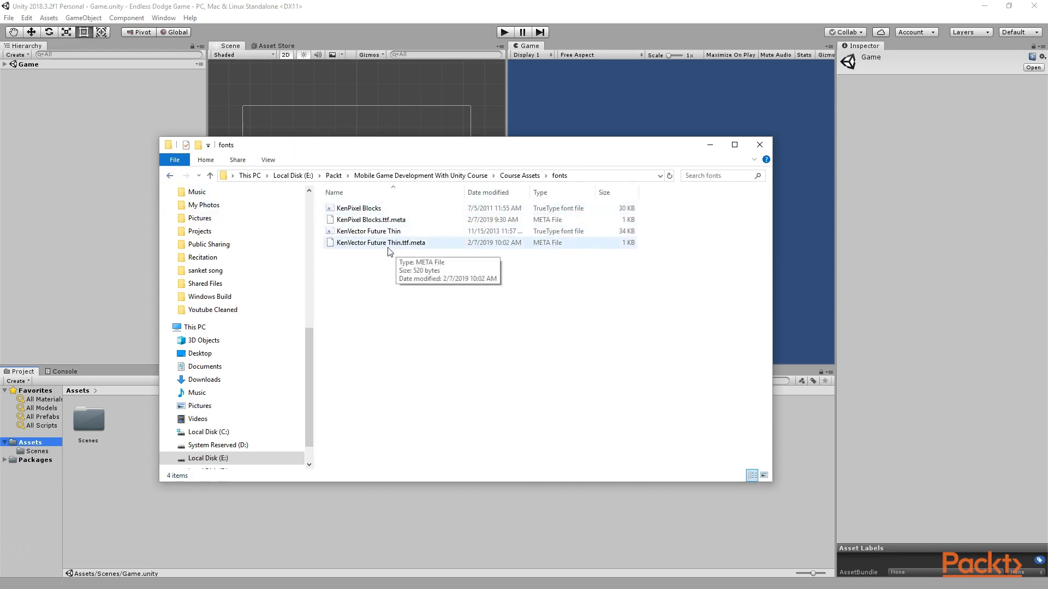
{"action": "key", "text": "alt+Left"}
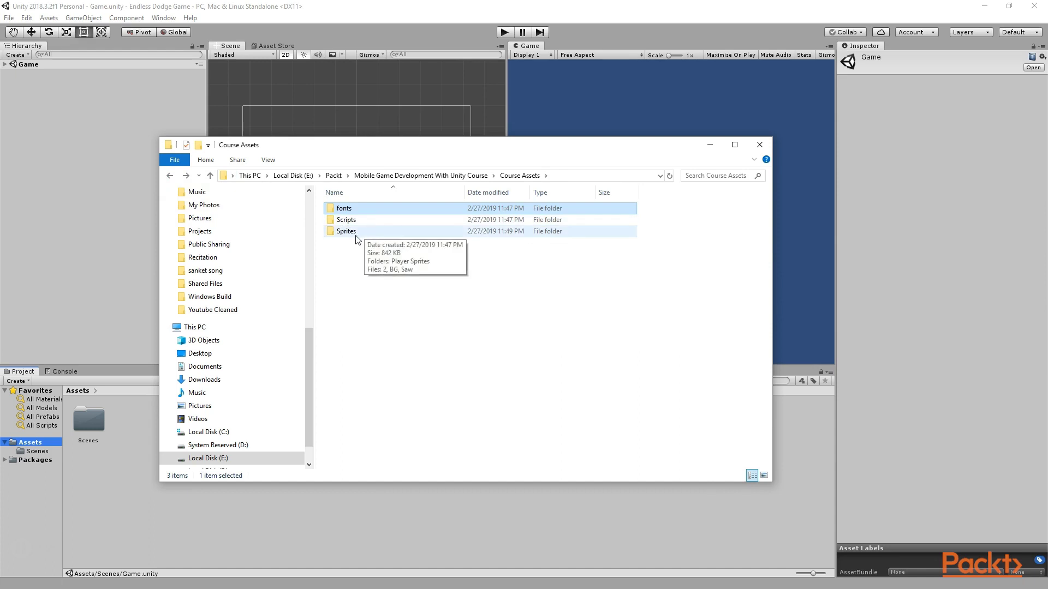
{"action": "left_click", "coordinate": [351, 255]}
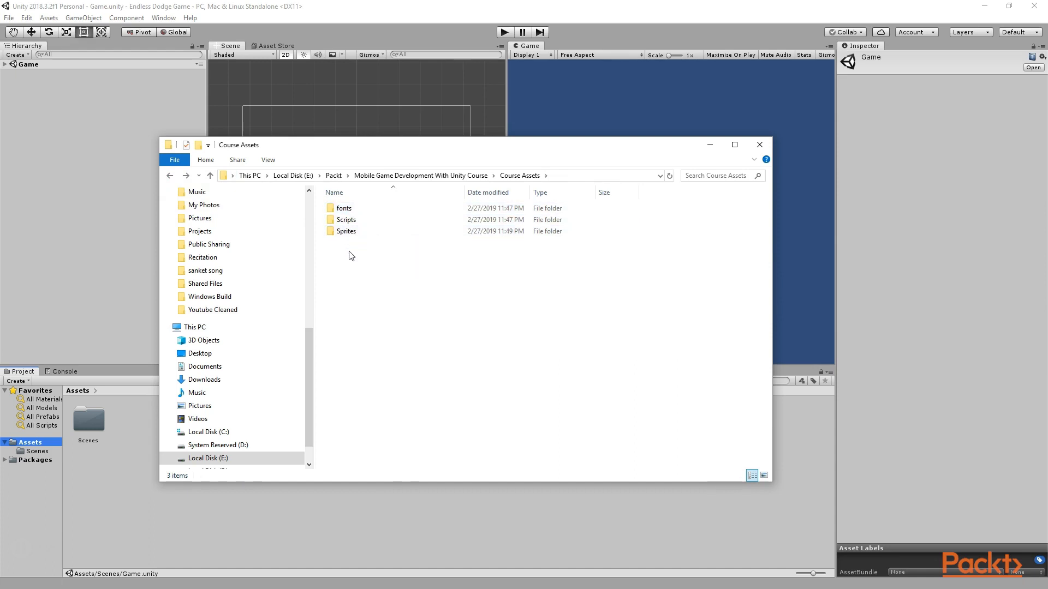
Step: Drag the Sprites and fonts folders from Explorer into Unity's Assets folder
{"action": "left_click_drag", "start_coordinate": [344, 145], "coordinate": [636, 150]}
{"action": "left_click", "coordinate": [638, 236]}
{"action": "left_click_drag", "start_coordinate": [639, 236], "coordinate": [169, 460]}
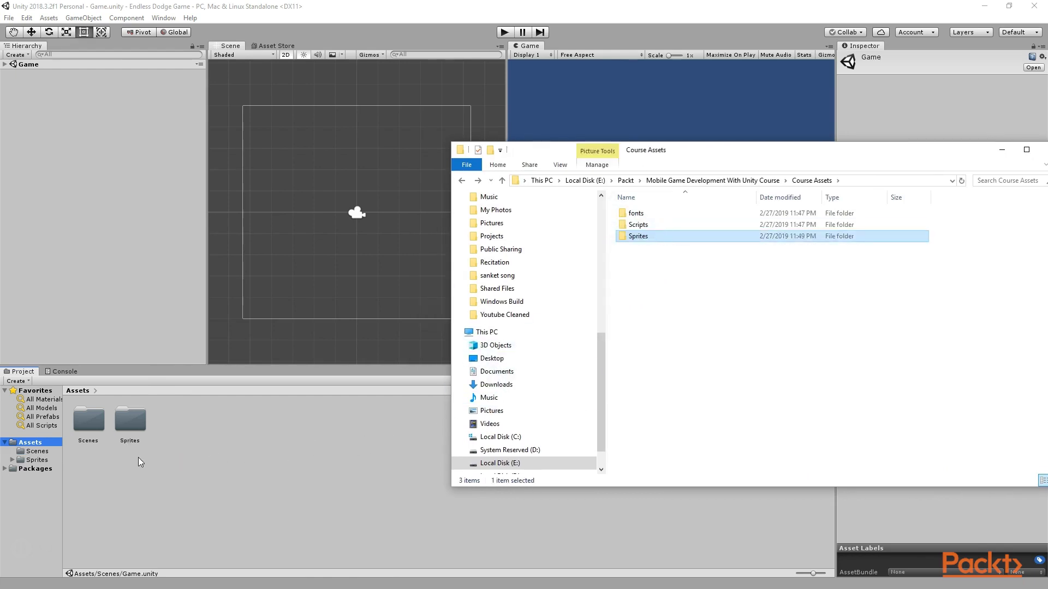
{"action": "left_click_drag", "start_coordinate": [636, 214], "coordinate": [231, 447]}
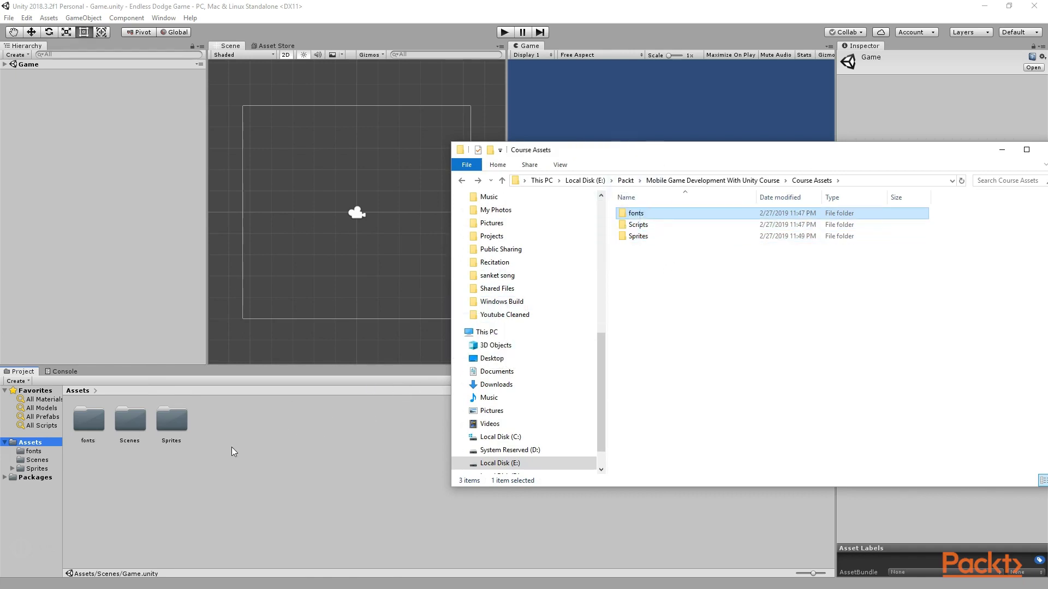
{"action": "left_click", "coordinate": [104, 433]}
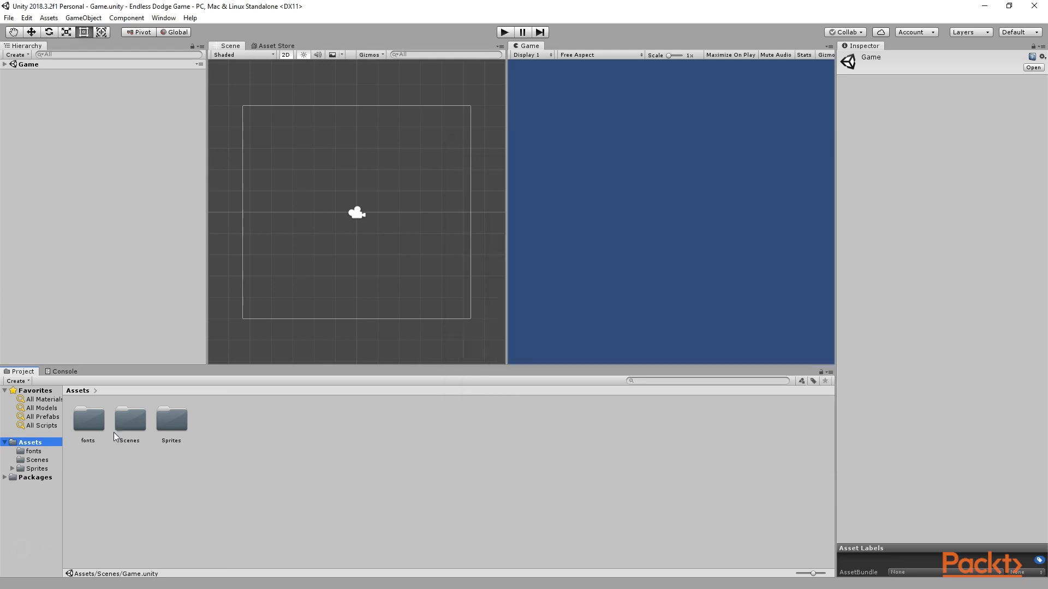
Step: Open Sprites and Player Sprites, then inspect the import settings of BG, 2 and Saw
{"action": "double_click", "coordinate": [167, 424]}
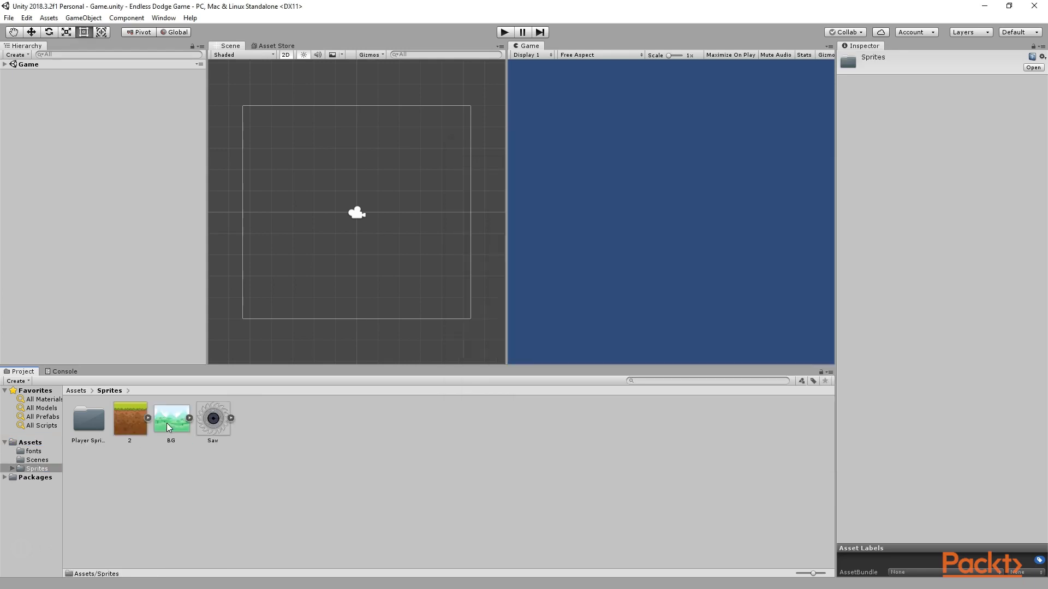
{"action": "double_click", "coordinate": [89, 421]}
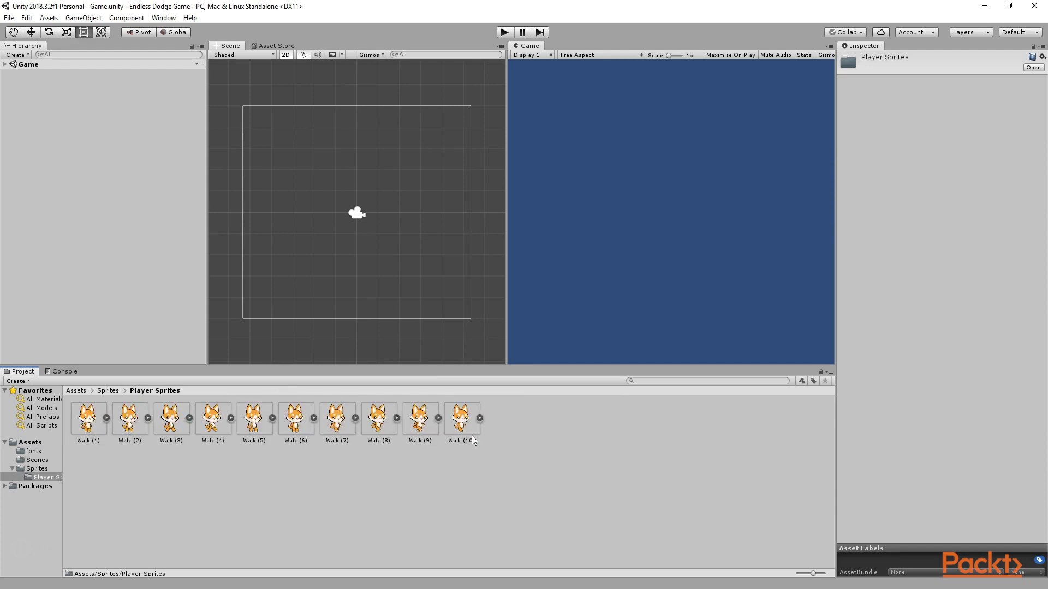
{"action": "left_click", "coordinate": [109, 391]}
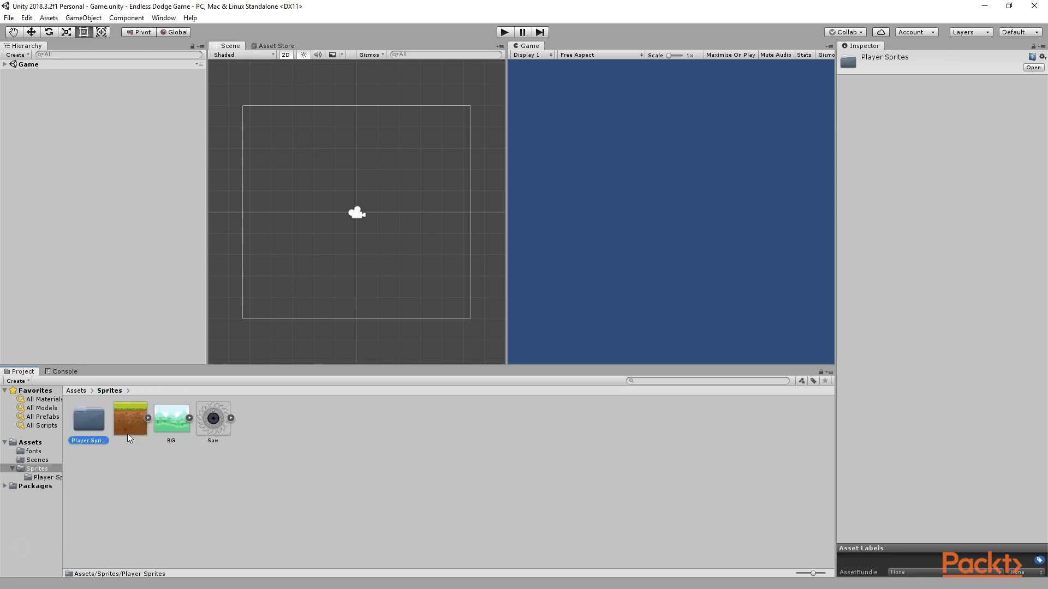
{"action": "left_click", "coordinate": [176, 425]}
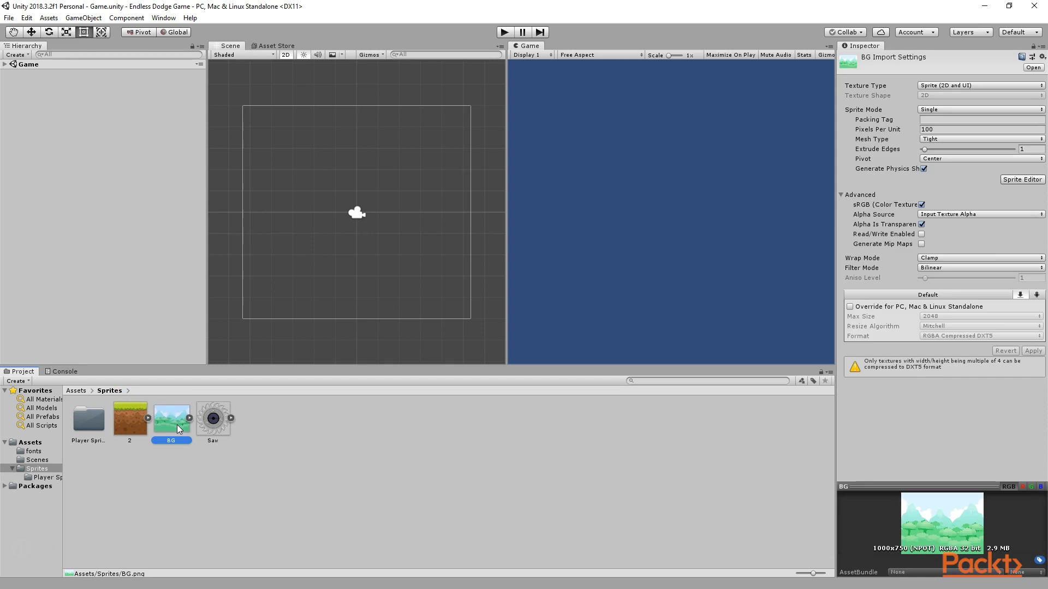
{"action": "left_click", "coordinate": [133, 431]}
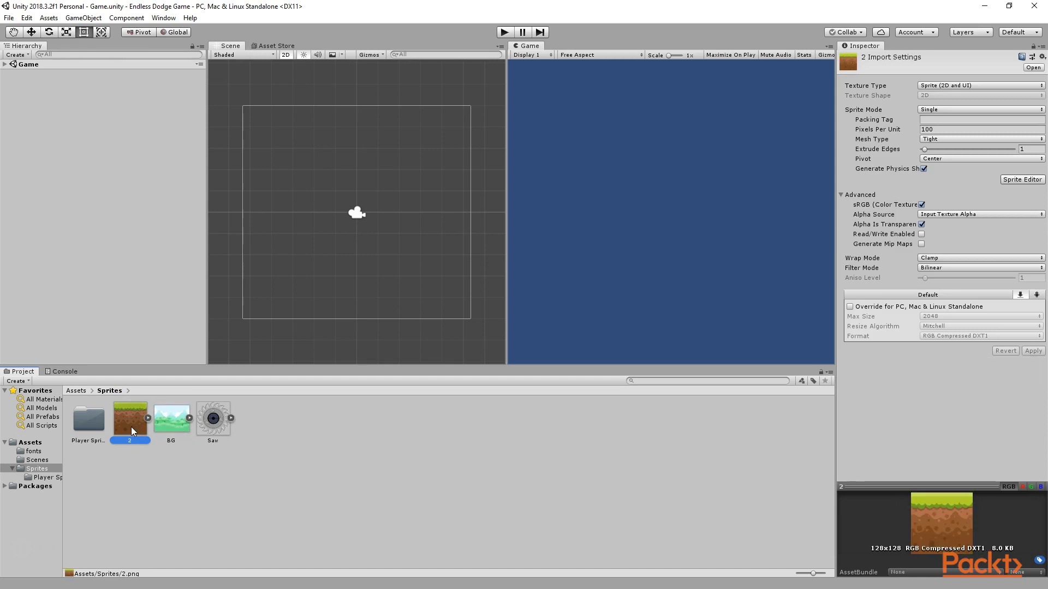
{"action": "left_click", "coordinate": [224, 428]}
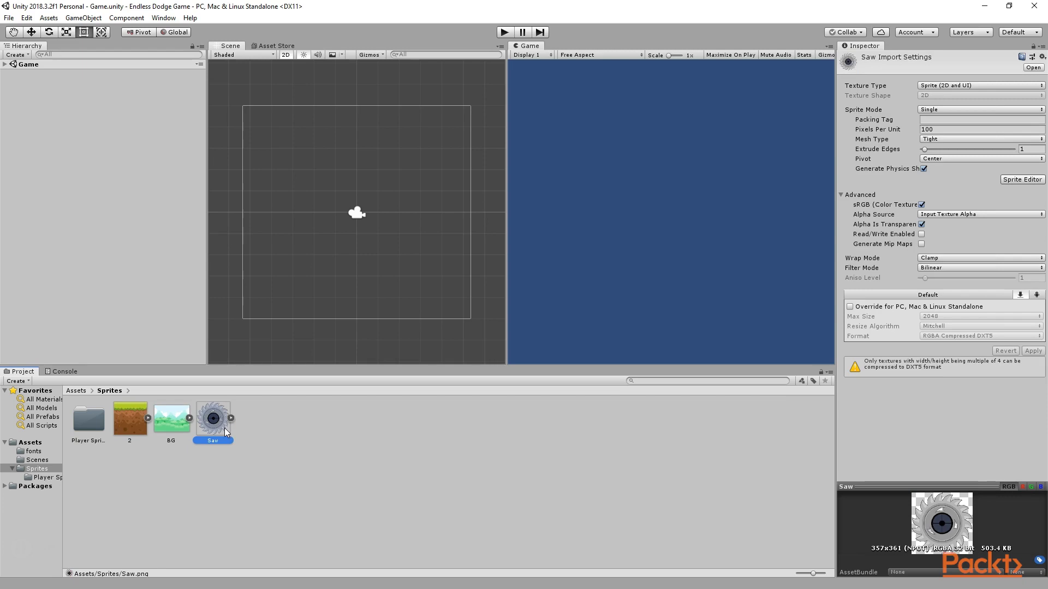
{"action": "left_click", "coordinate": [173, 425]}
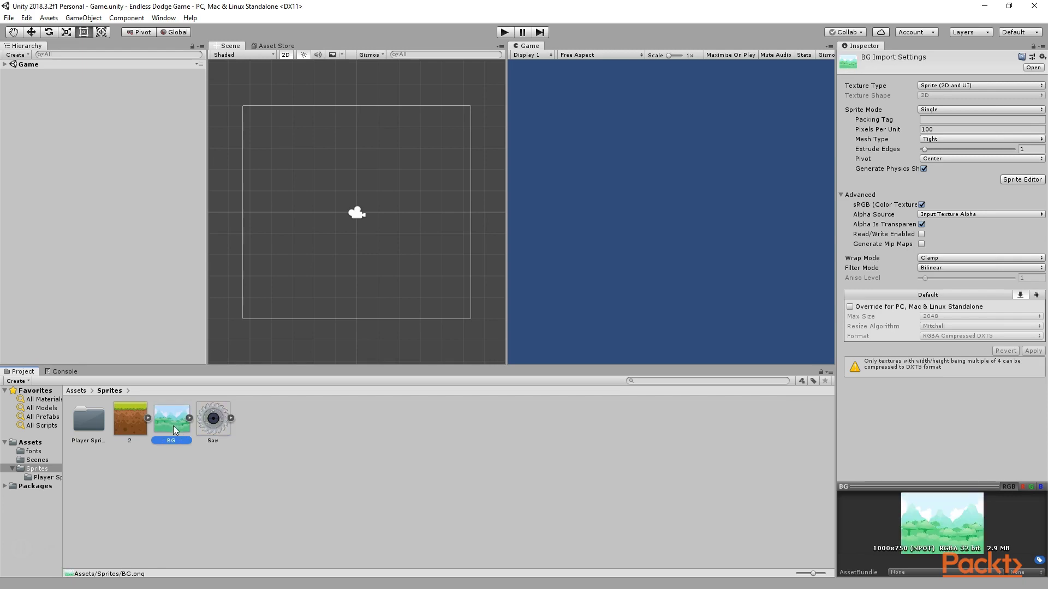
Step: Add the BG sprite to the scene, rename it Background, and reset its Transform
{"action": "left_click_drag", "start_coordinate": [173, 430], "coordinate": [123, 313]}
{"action": "left_click_drag", "start_coordinate": [95, 269], "coordinate": [64, 210]}
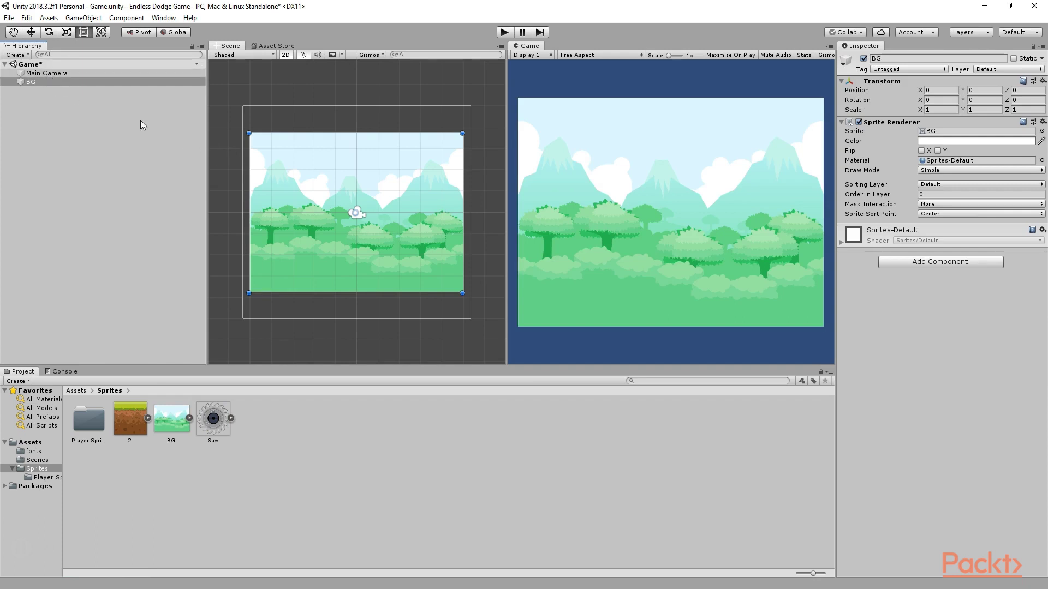
{"action": "left_click", "coordinate": [32, 82]}
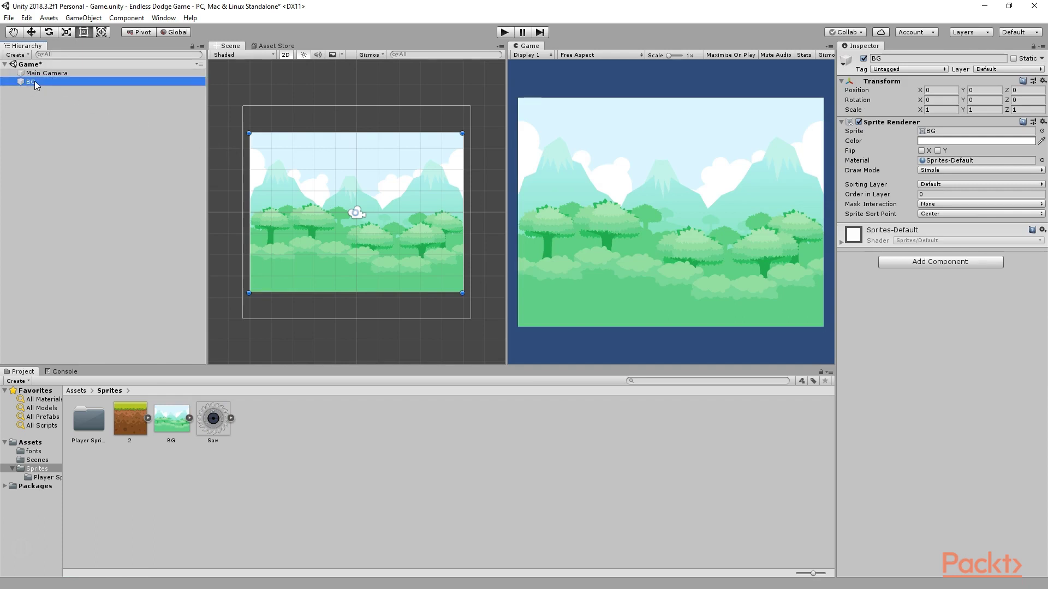
{"action": "right_click", "coordinate": [47, 82]}
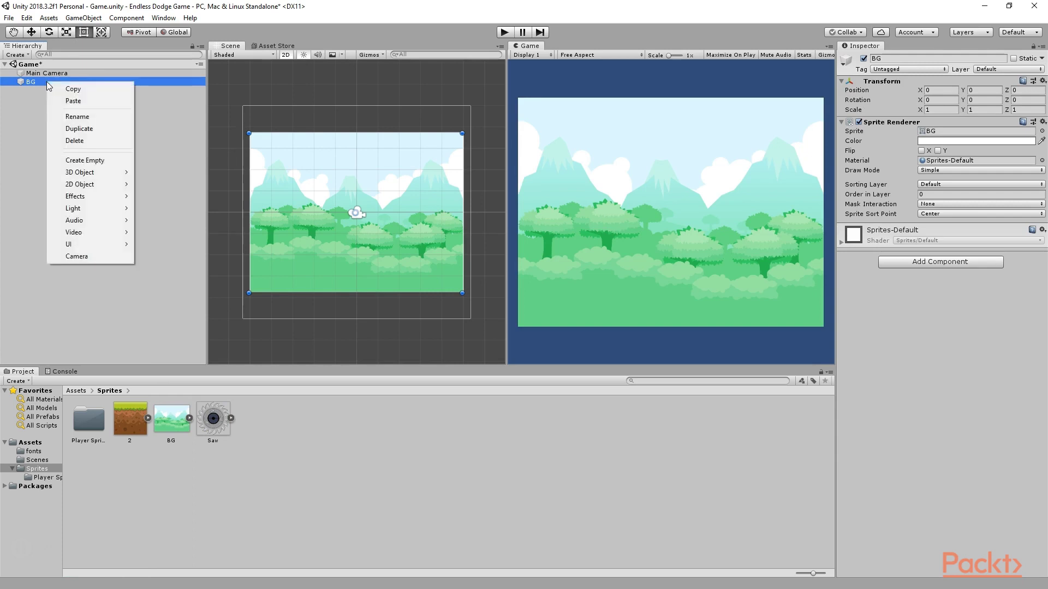
{"action": "left_click", "coordinate": [70, 117]}
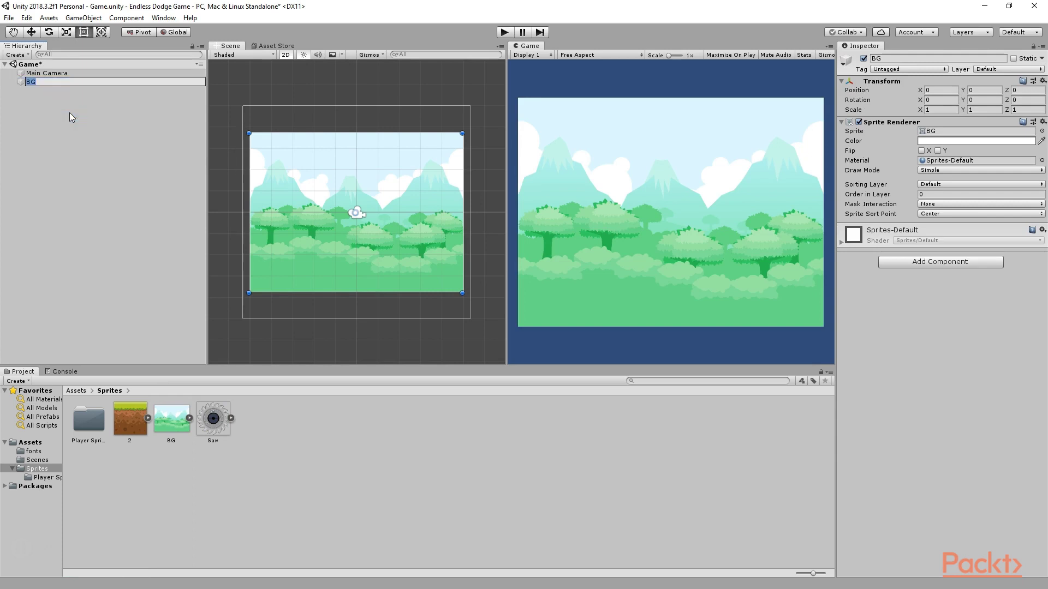
{"action": "type", "text": "Background"}
{"action": "key", "text": "Return"}
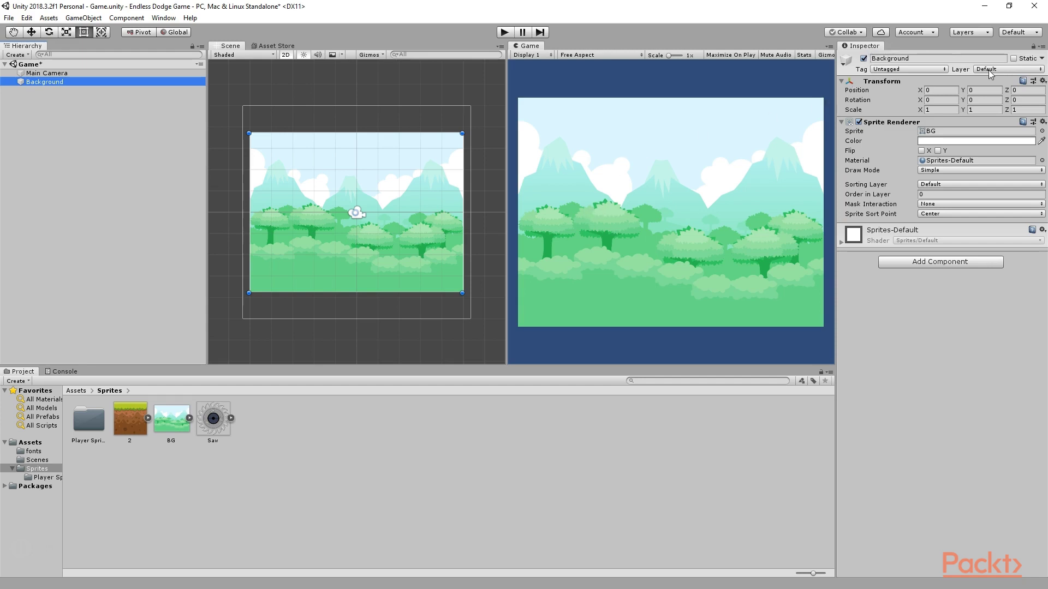
{"action": "left_click", "coordinate": [1043, 81]}
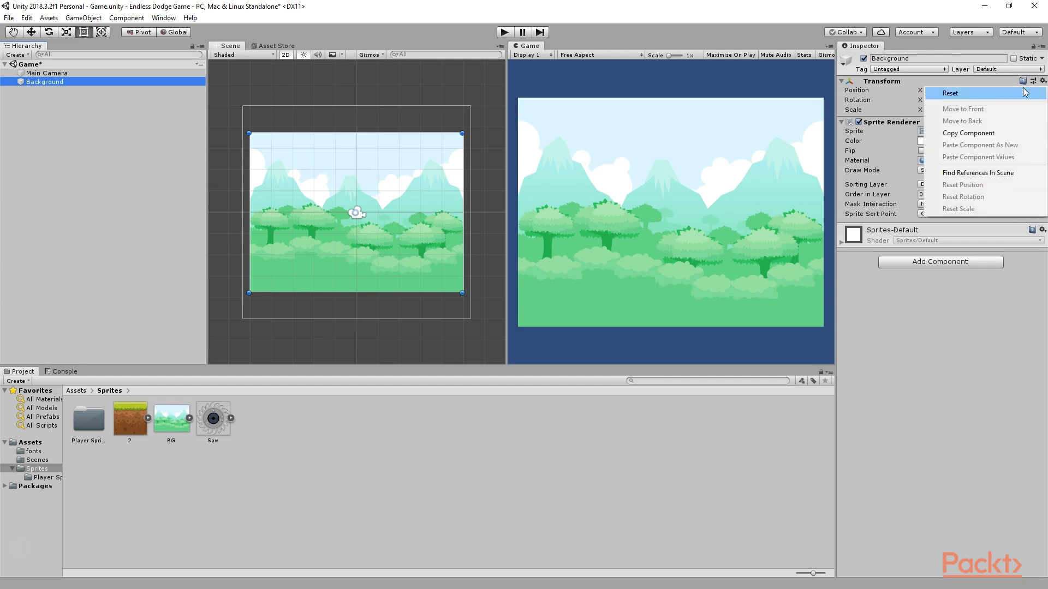
{"action": "left_click", "coordinate": [982, 94]}
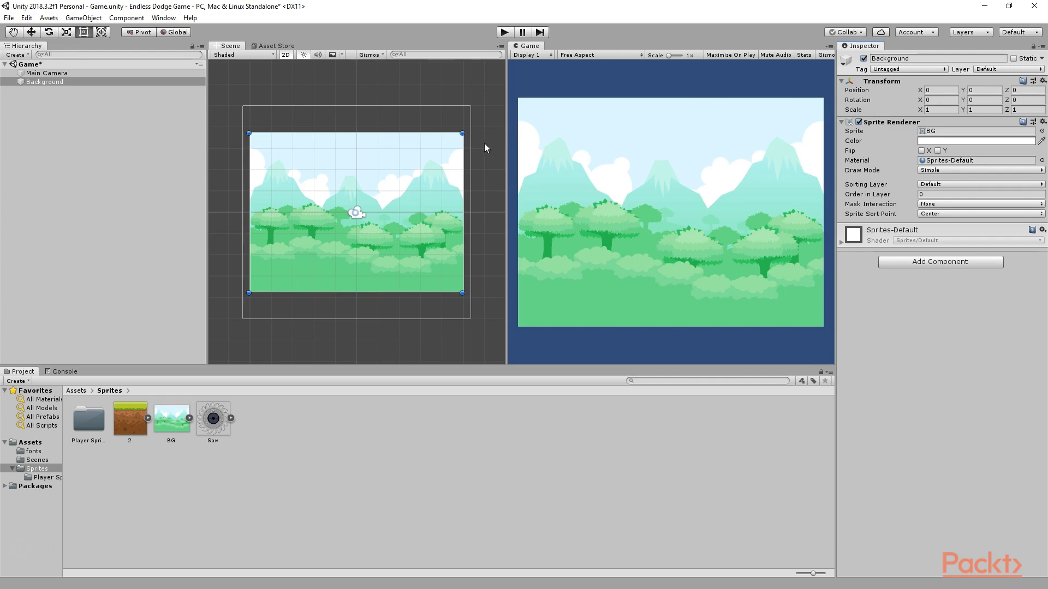
Step: Change the BG sprite's Pixels Per Unit to 60 and apply the import settings
{"action": "left_click", "coordinate": [175, 430]}
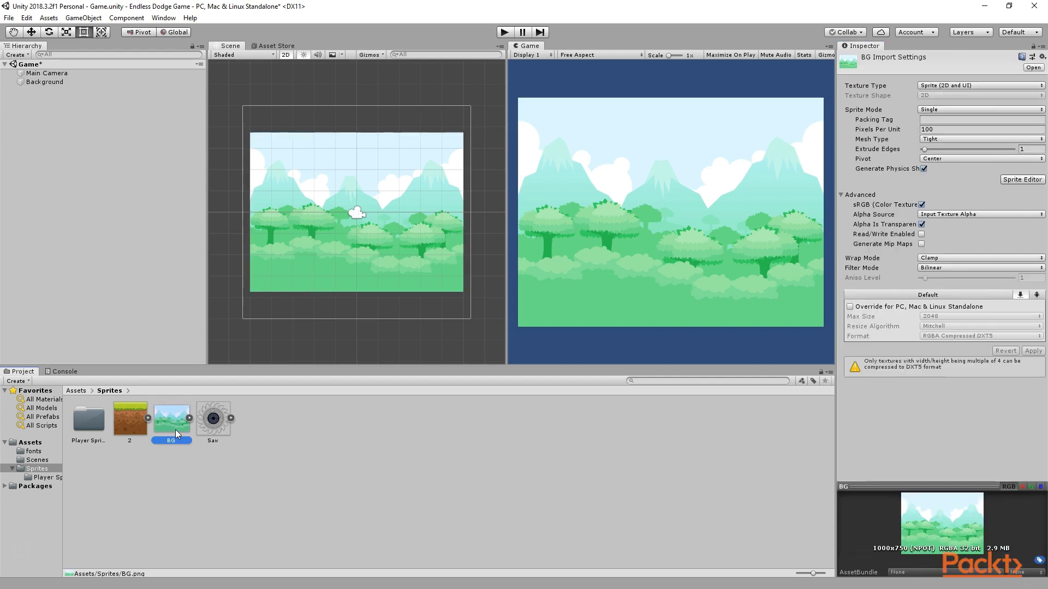
{"action": "left_click", "coordinate": [898, 130]}
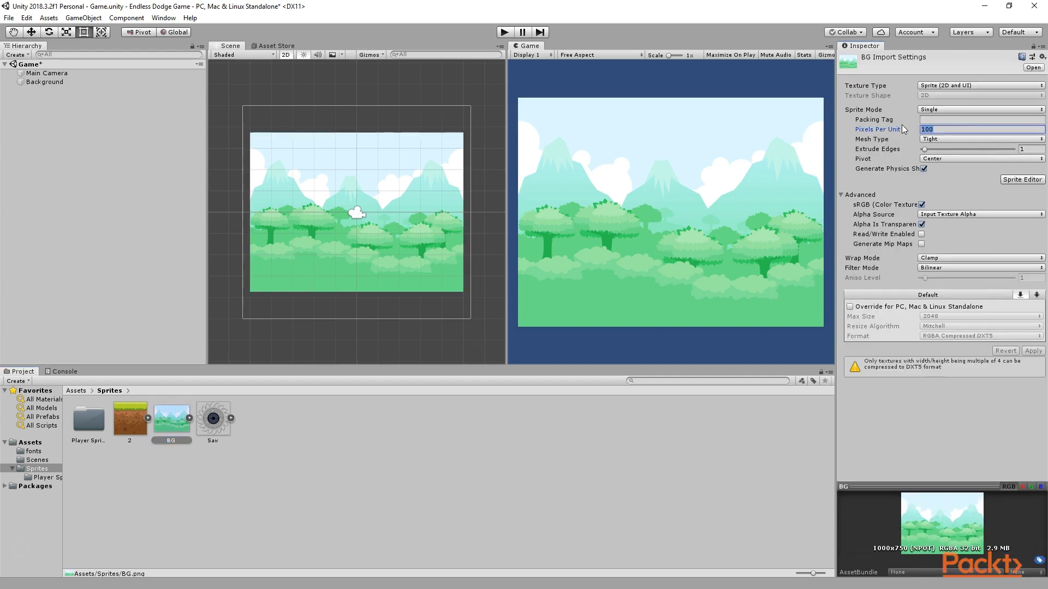
{"action": "type", "text": "60"}
{"action": "left_click", "coordinate": [1033, 352]}
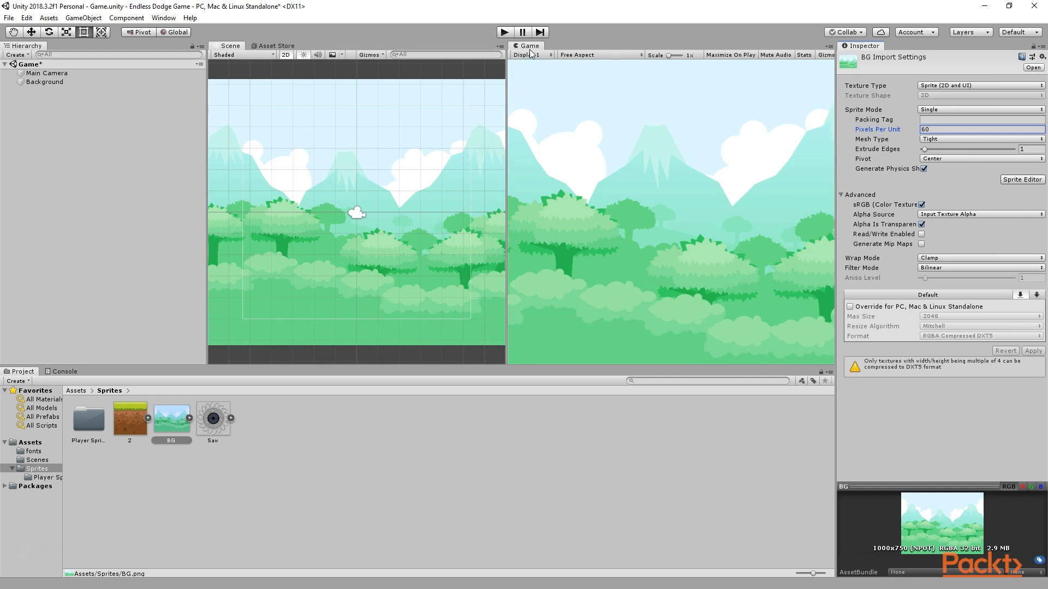
Step: Add a fixed 1080x1920 Game view resolution, switch to it, and save the scene
{"action": "left_click", "coordinate": [631, 57]}
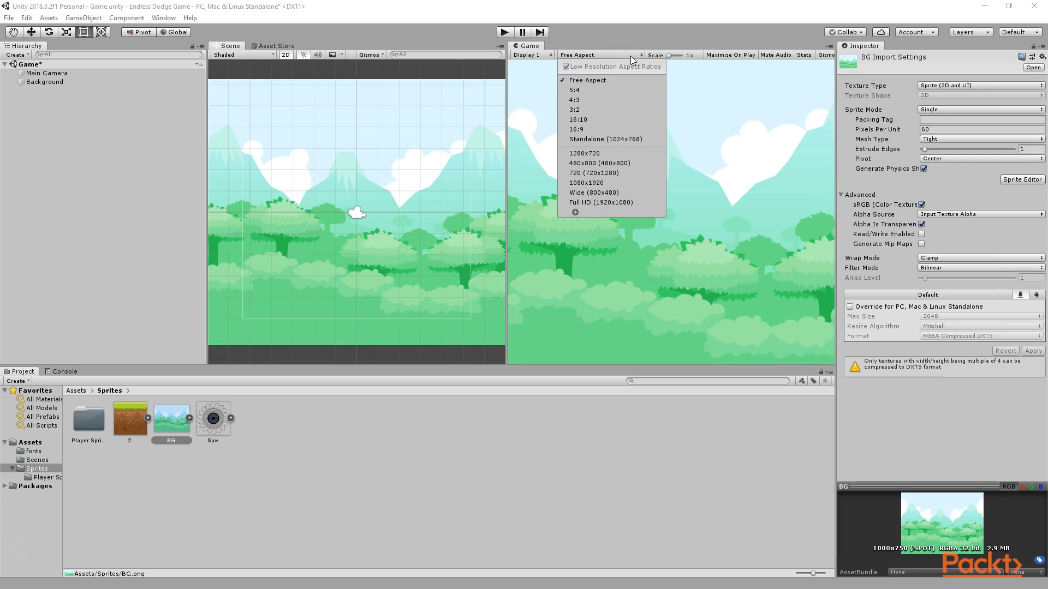
{"action": "left_click", "coordinate": [575, 210]}
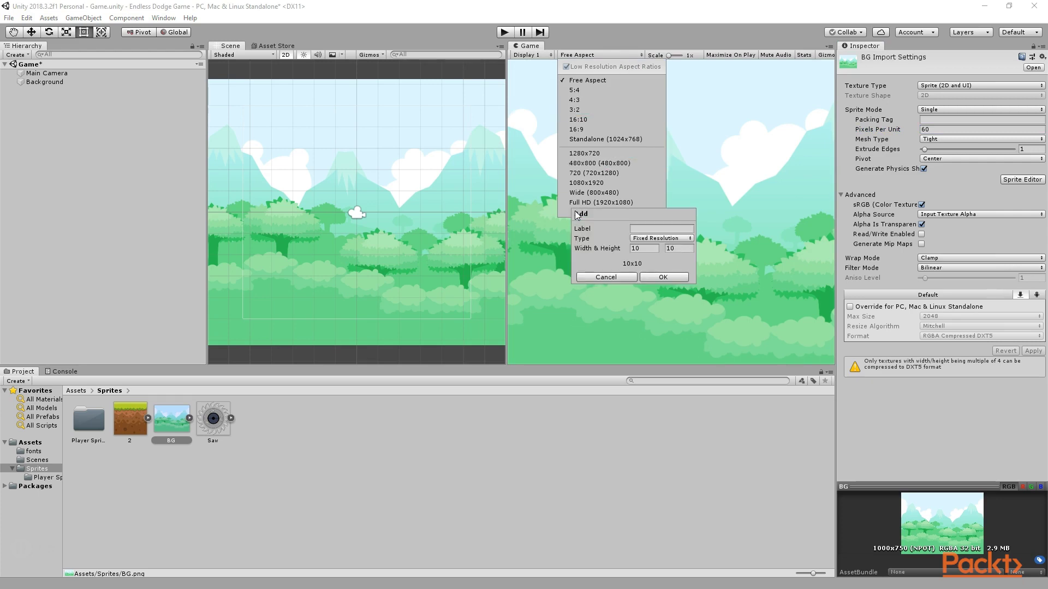
{"action": "double_click", "coordinate": [629, 248]}
{"action": "left_click", "coordinate": [677, 250]}
{"action": "type", "text": "1920"}
{"action": "left_click", "coordinate": [644, 228]}
{"action": "left_click", "coordinate": [608, 55]}
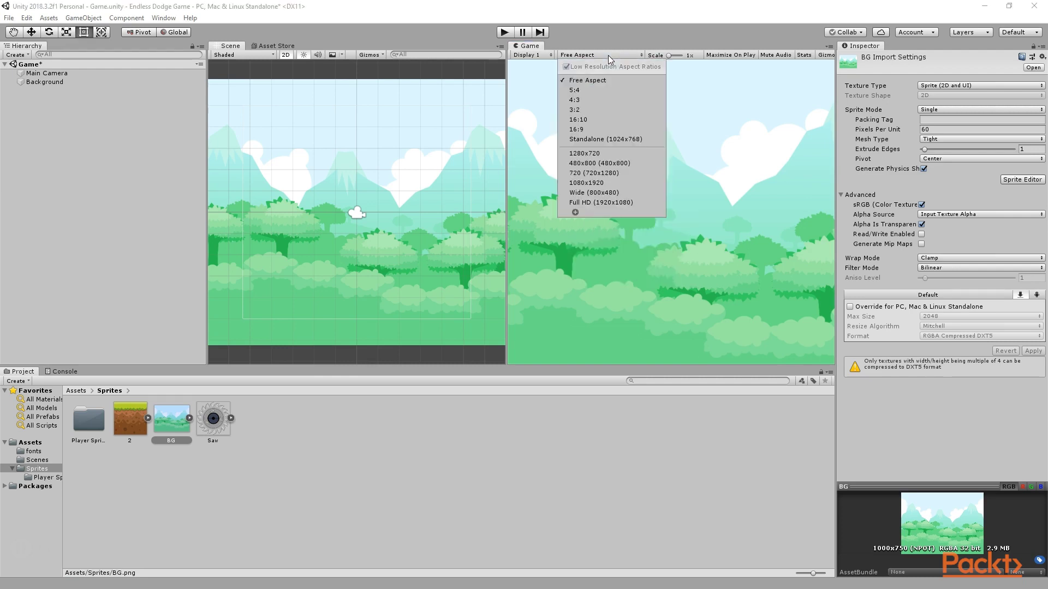
{"action": "left_click", "coordinate": [605, 184]}
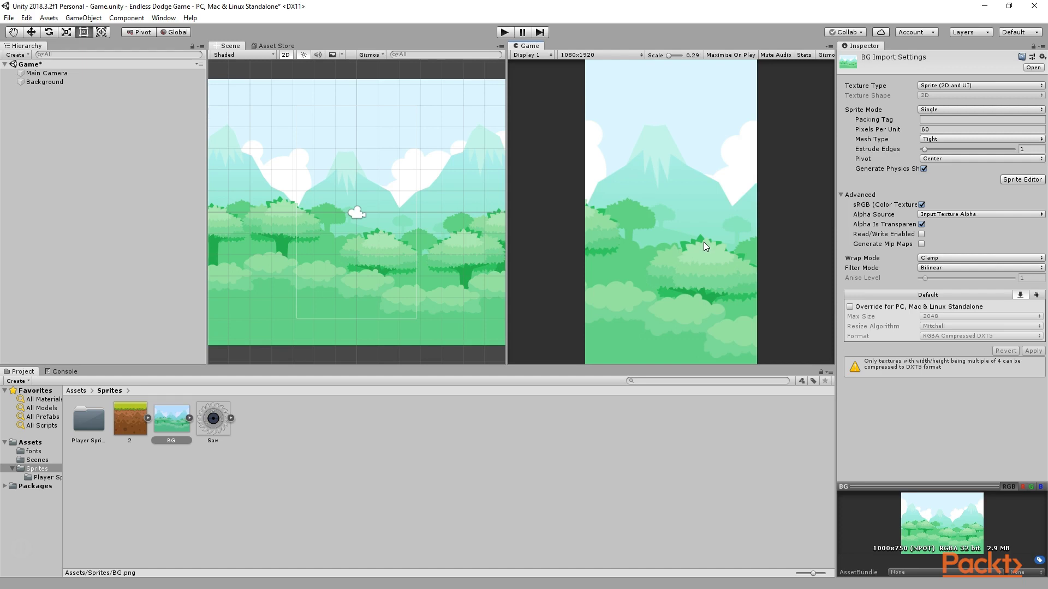
{"action": "key", "text": "ctrl+s"}
{"action": "left_click", "coordinate": [169, 520]}
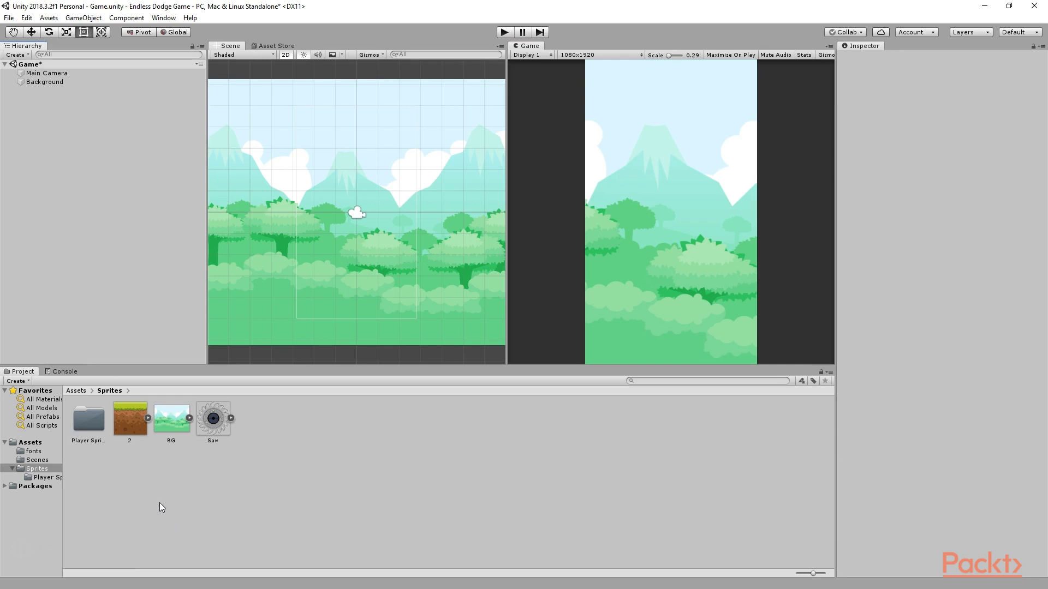
Step: Drag ground tile sprite 2 into the scene and move it down to Position Y -4.49
{"action": "left_click", "coordinate": [132, 429]}
{"action": "left_click_drag", "start_coordinate": [132, 427], "coordinate": [71, 227]}
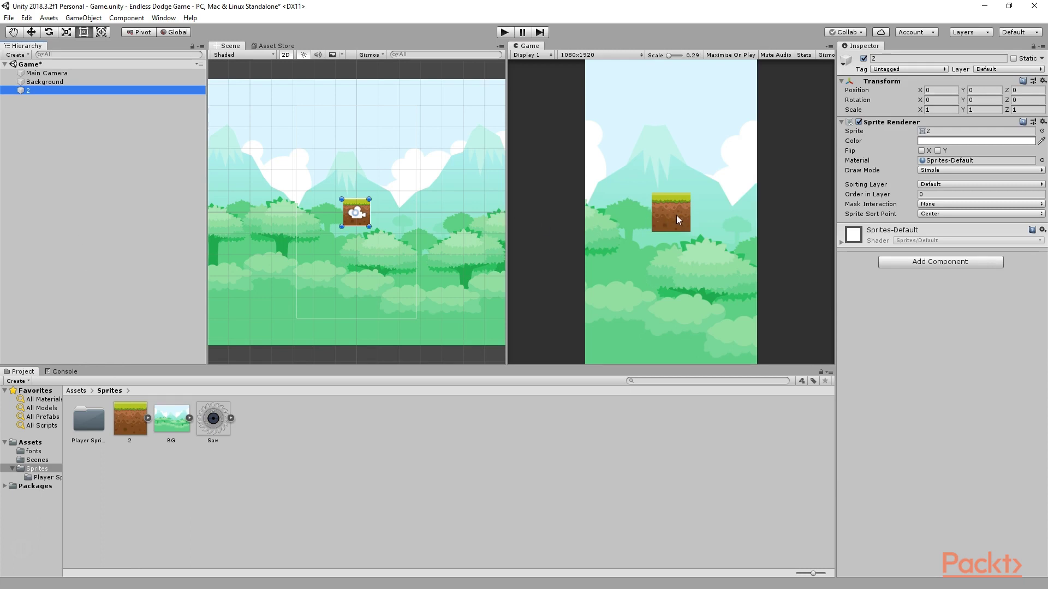
{"action": "left_click", "coordinate": [31, 31]}
{"action": "left_click_drag", "start_coordinate": [356, 172], "coordinate": [354, 264]}
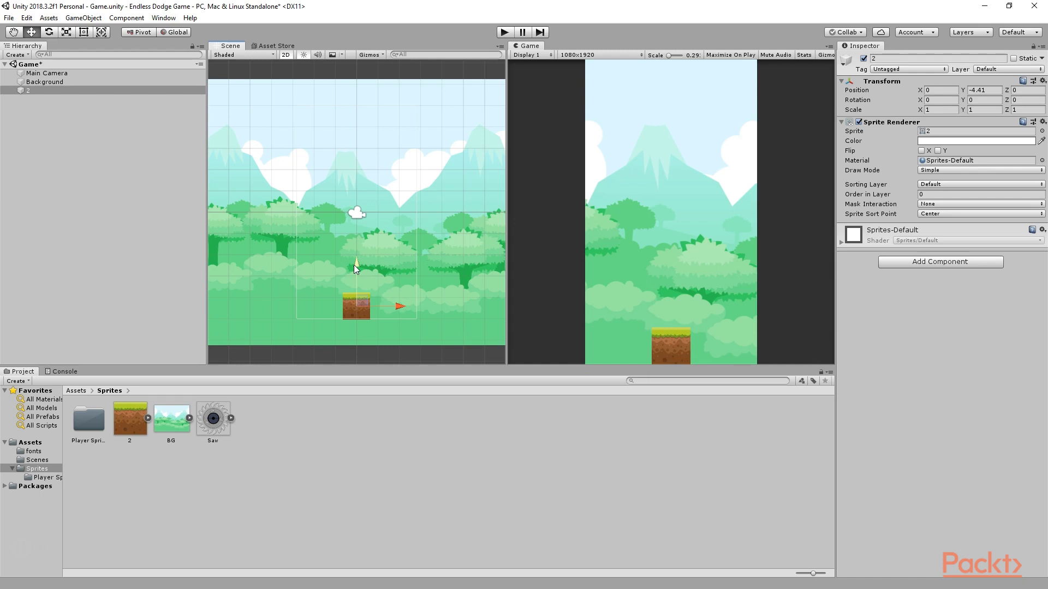
{"action": "left_click_drag", "start_coordinate": [356, 265], "coordinate": [355, 266]}
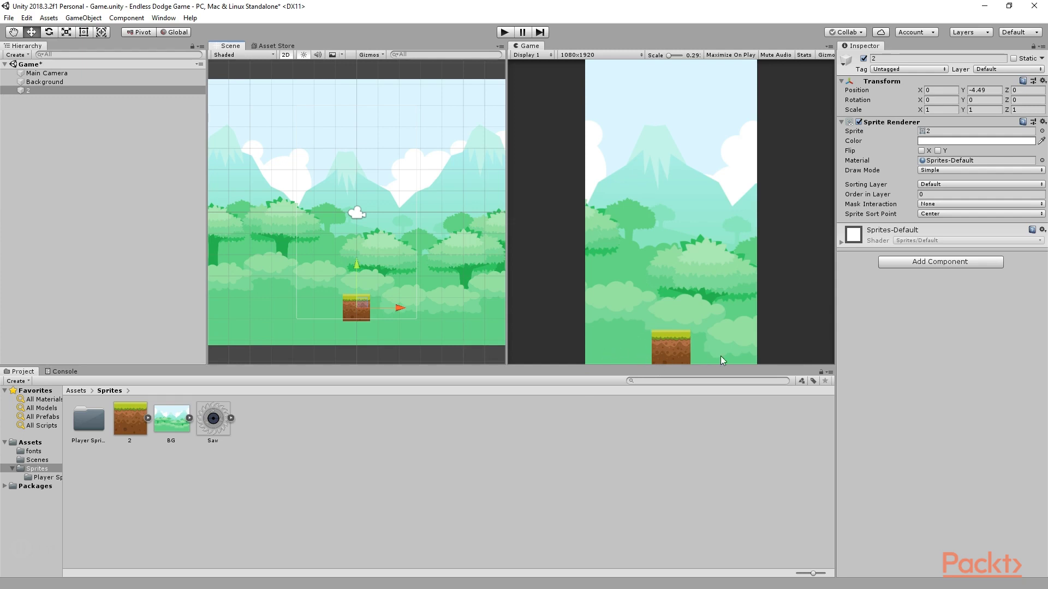
{"action": "left_click", "coordinate": [35, 90]}
Step: Rename the tile object to Ground and duplicate it
{"action": "right_click", "coordinate": [34, 92]}
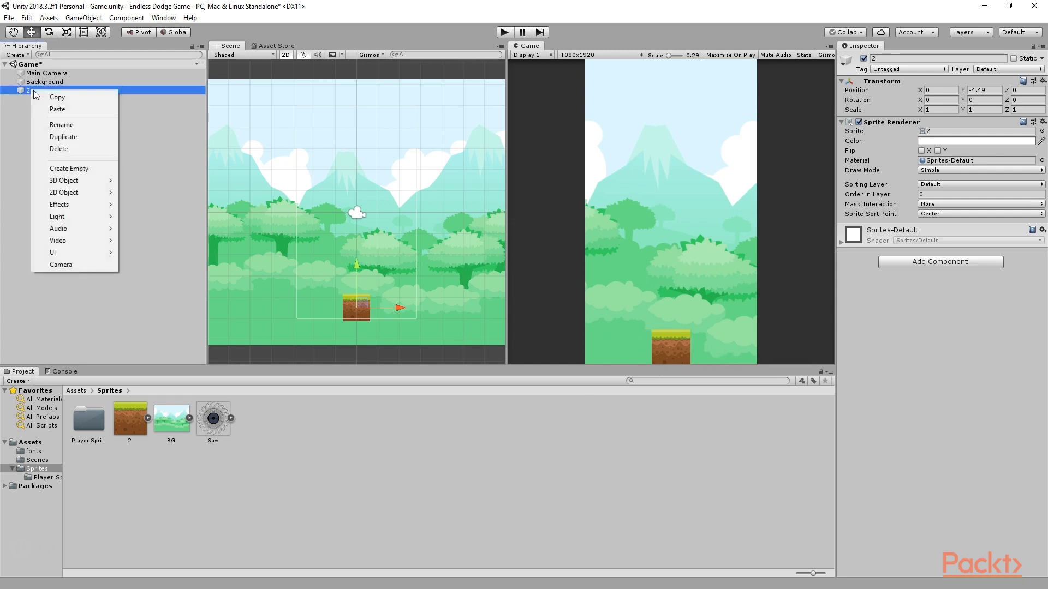
{"action": "left_click", "coordinate": [62, 125]}
{"action": "type", "text": "Ground"}
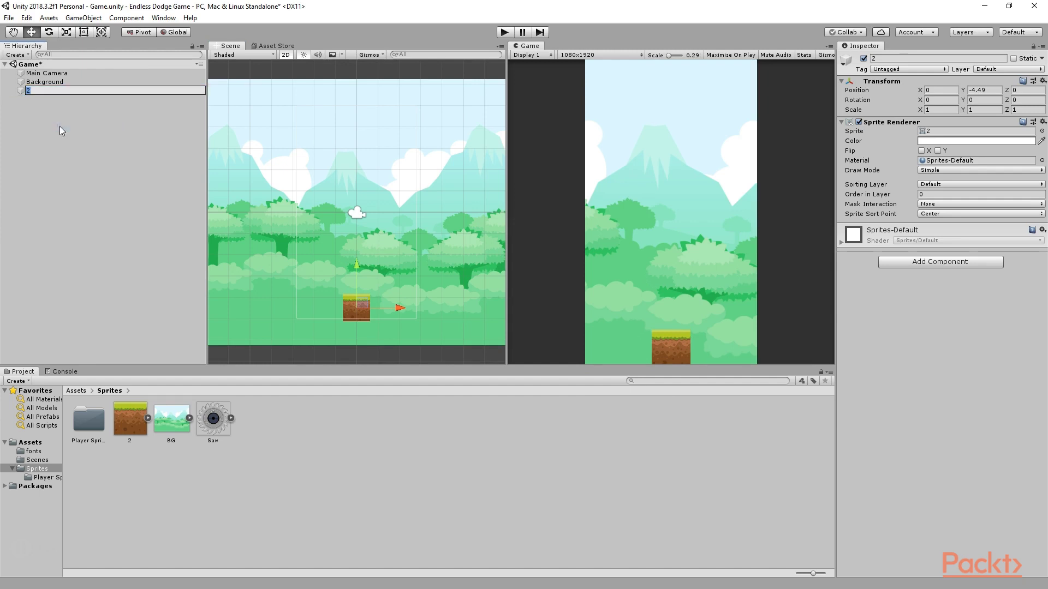
{"action": "key", "text": "Return"}
{"action": "right_click", "coordinate": [44, 90]}
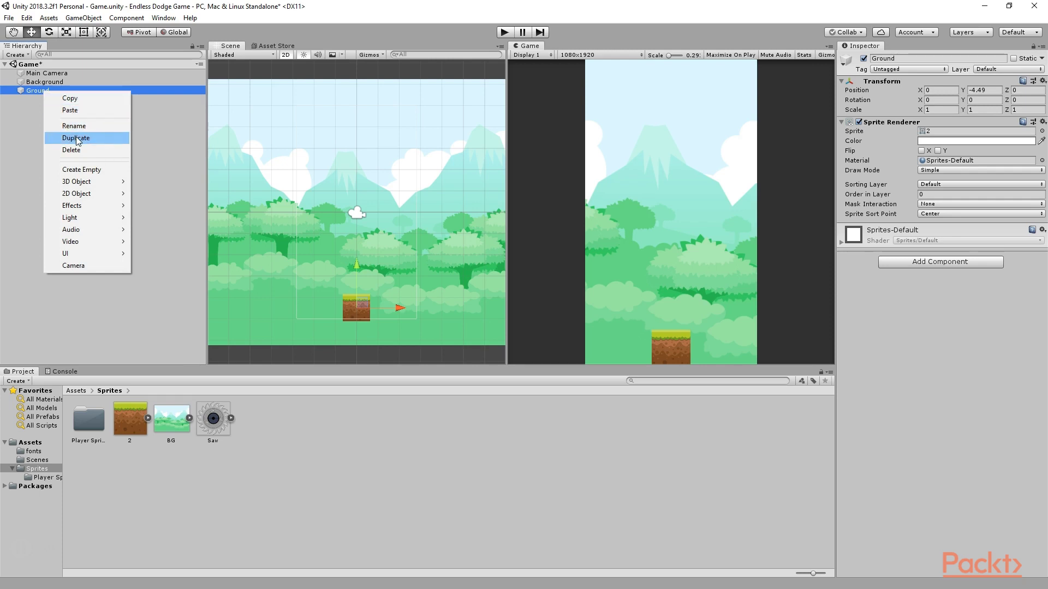
{"action": "left_click", "coordinate": [82, 137]}
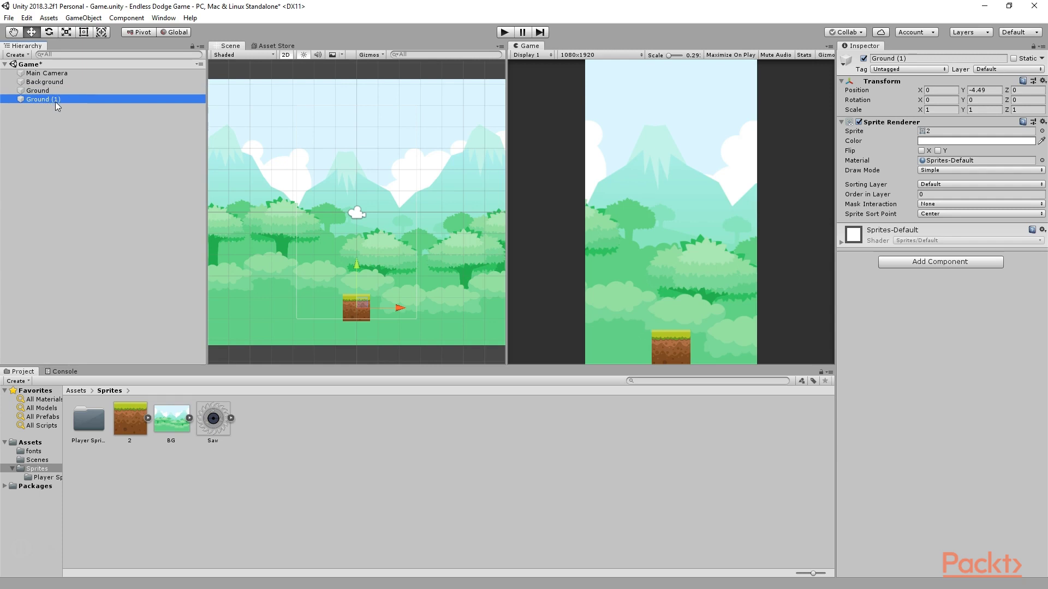
Step: Snap Ground (1) flush beside Ground at X -1.28 using the Rect Tool
{"action": "left_click_drag", "start_coordinate": [400, 309], "coordinate": [370, 309]}
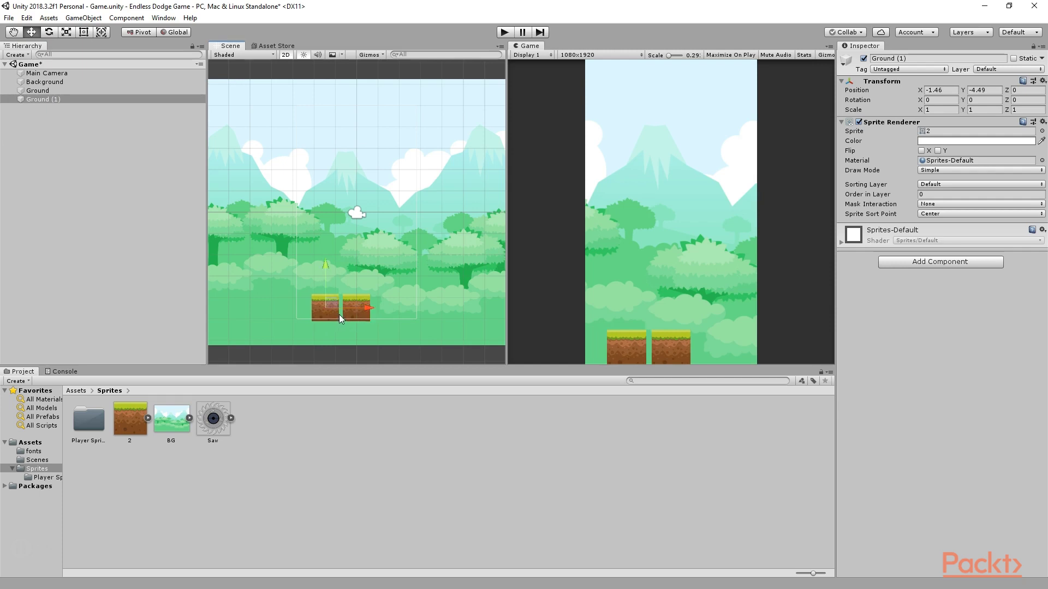
{"action": "scroll", "coordinate": [339, 314], "scroll_direction": "up", "scroll_amount": 4}
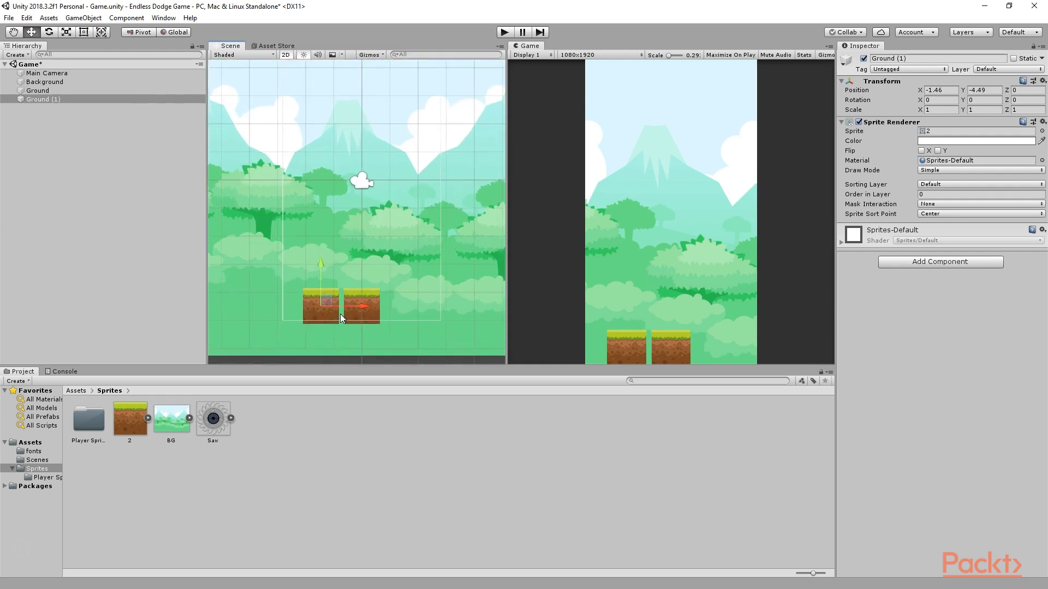
{"action": "scroll", "coordinate": [341, 318], "scroll_direction": "up", "scroll_amount": 3}
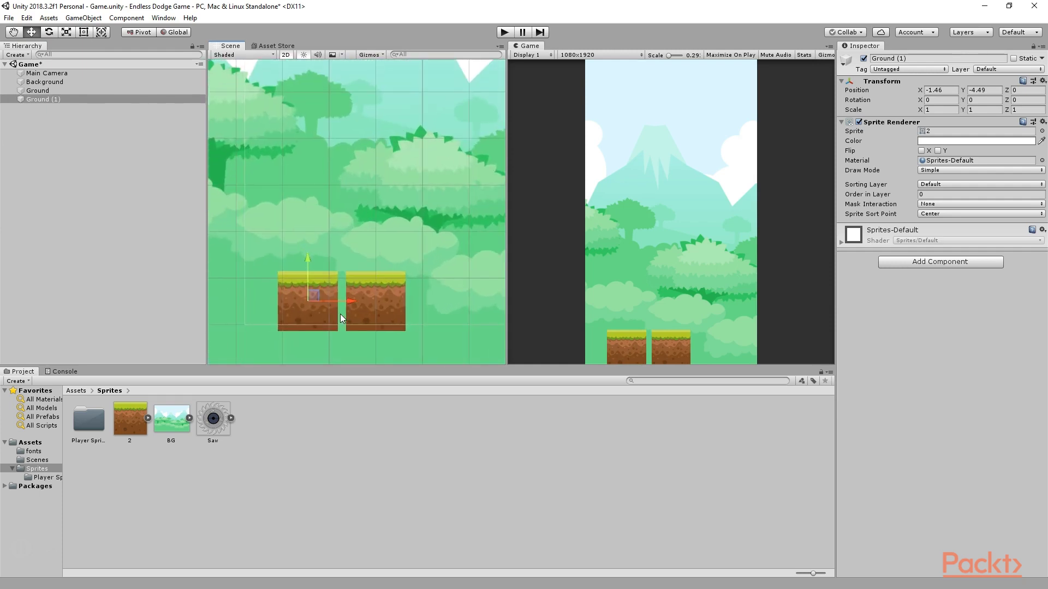
{"action": "left_click", "coordinate": [84, 32]}
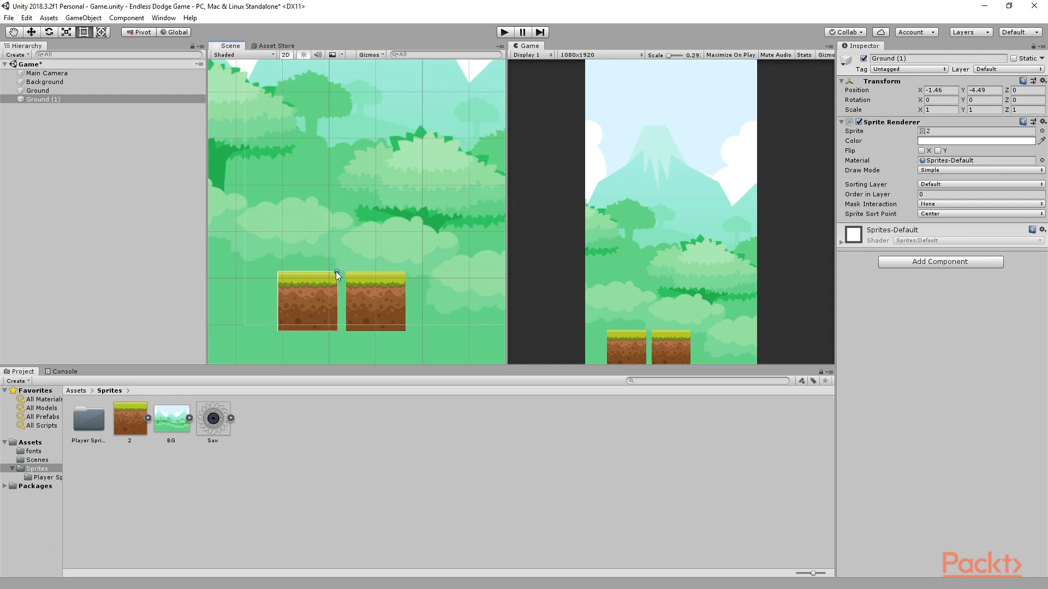
{"action": "left_click_drag", "start_coordinate": [336, 271], "coordinate": [342, 270]}
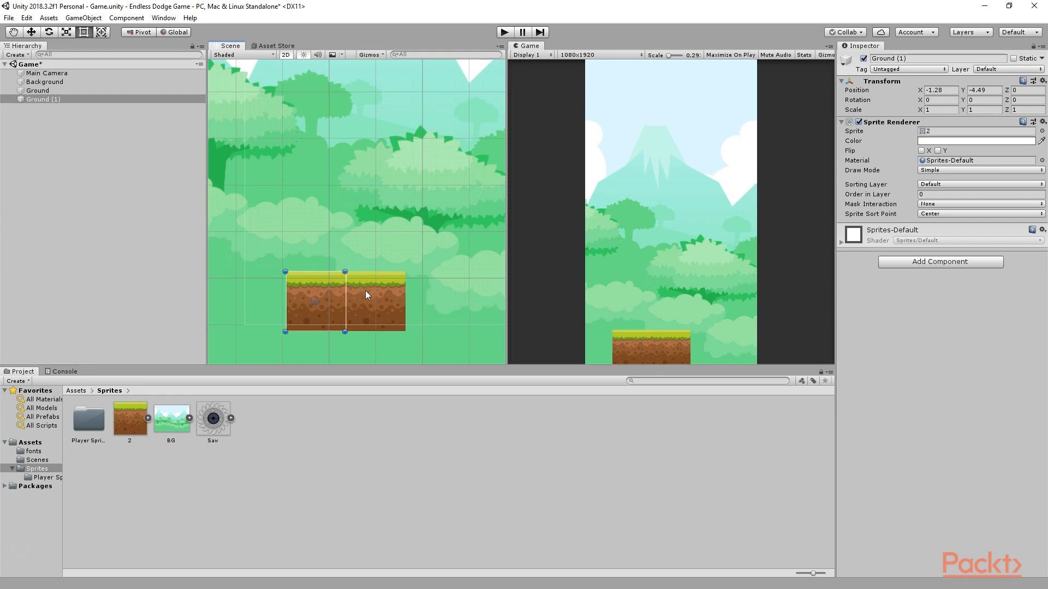
{"action": "scroll", "coordinate": [356, 292], "scroll_direction": "down", "scroll_amount": 2}
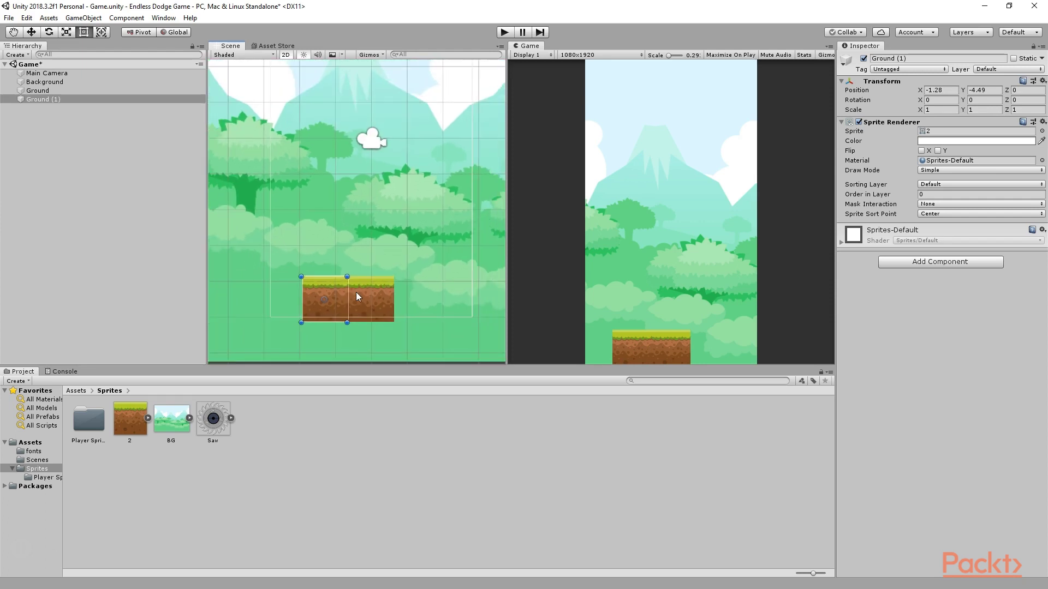
{"action": "scroll", "coordinate": [356, 292], "scroll_direction": "down", "scroll_amount": 1}
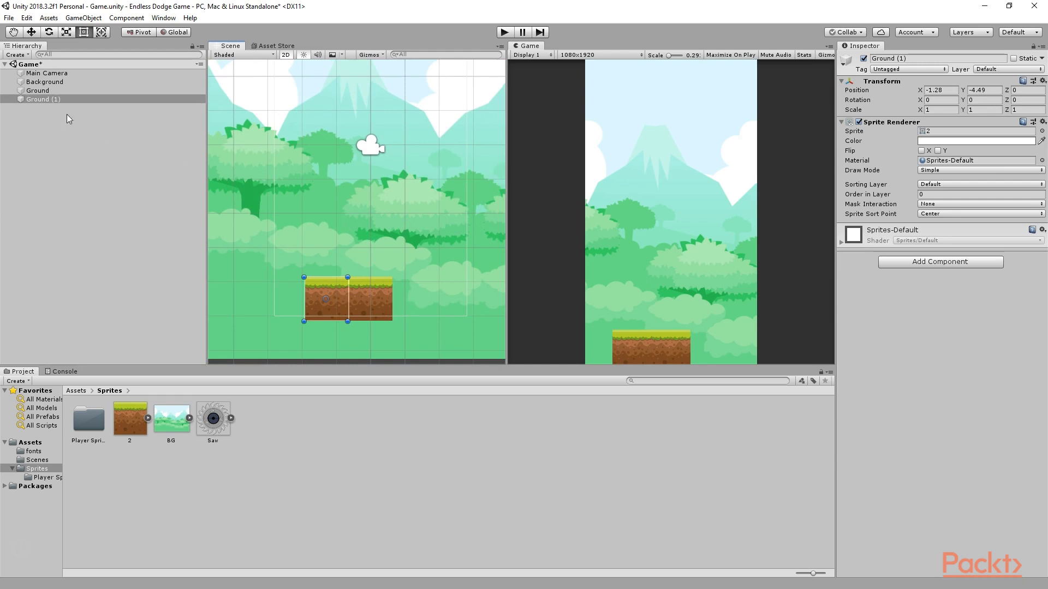
Step: Duplicate Ground (1) as Ground (2) and vertex-snap it against the neighbouring tile
{"action": "left_click", "coordinate": [45, 102]}
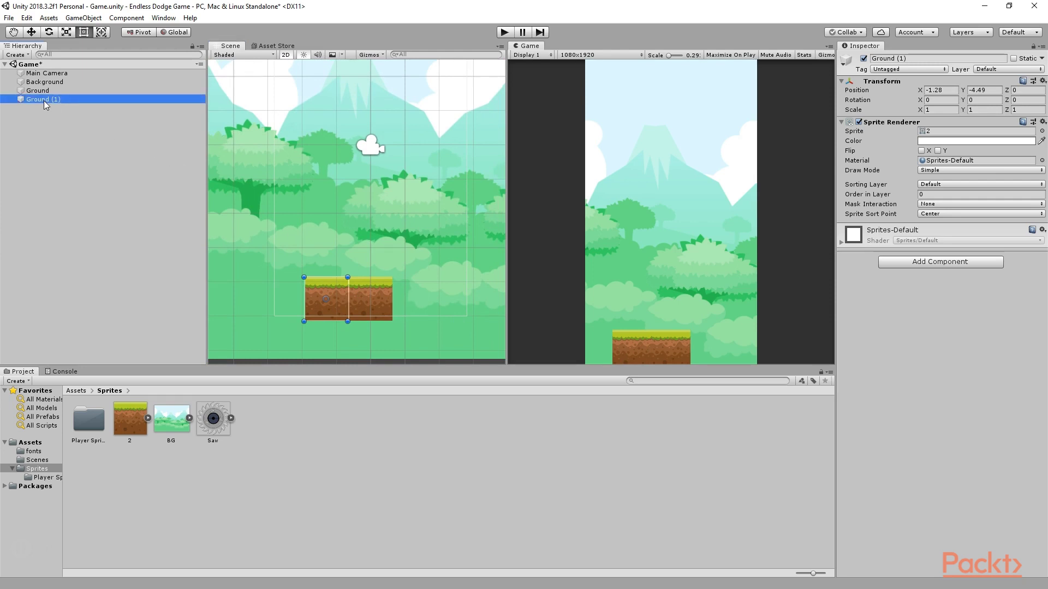
{"action": "right_click", "coordinate": [43, 100]}
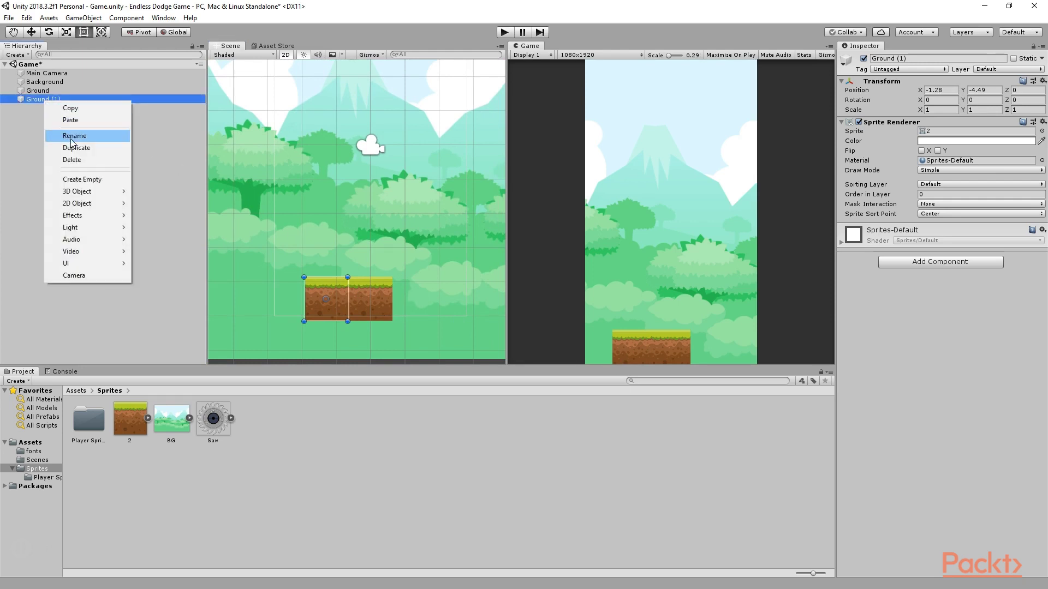
{"action": "left_click", "coordinate": [77, 148]}
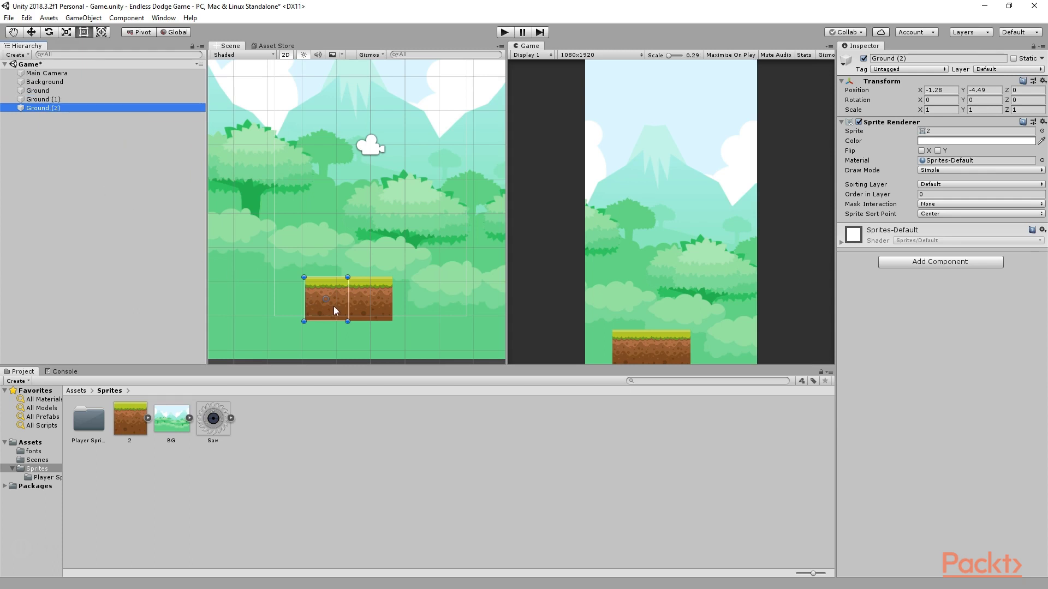
{"action": "left_click_drag", "start_coordinate": [338, 307], "coordinate": [284, 310]}
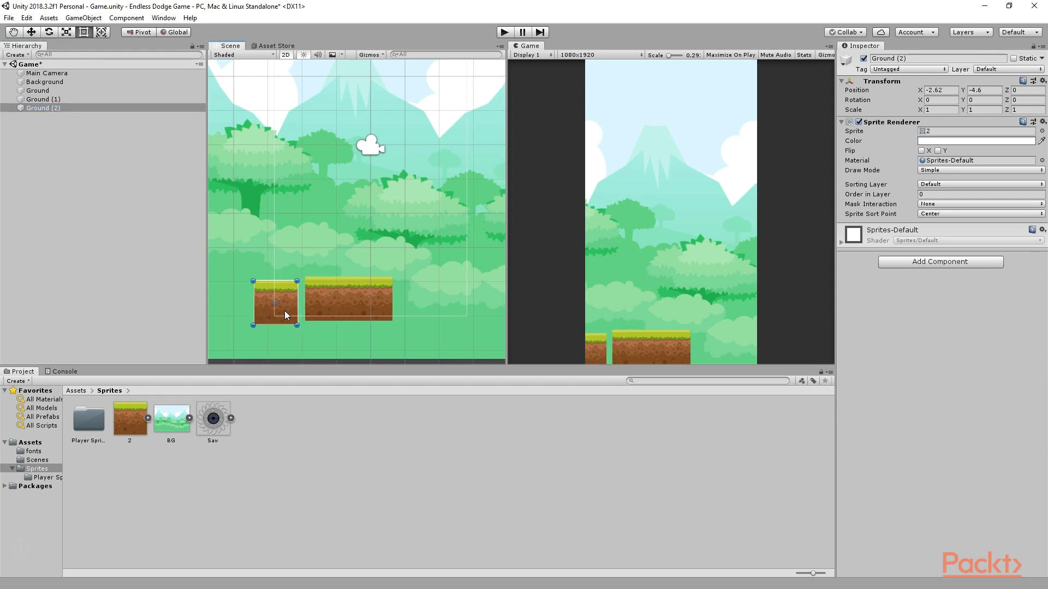
{"action": "scroll", "coordinate": [283, 303], "scroll_direction": "up", "scroll_amount": 2}
{"action": "scroll", "coordinate": [282, 300], "scroll_direction": "up", "scroll_amount": 2}
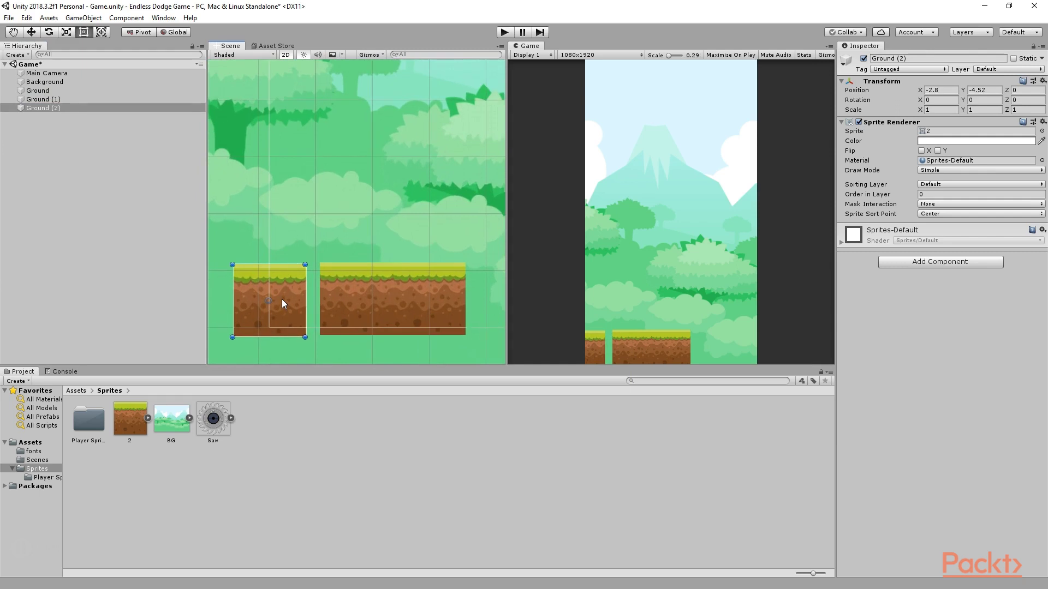
{"action": "left_click_drag", "start_coordinate": [305, 265], "coordinate": [305, 267]}
{"action": "left_click_drag", "start_coordinate": [304, 264], "coordinate": [349, 271]}
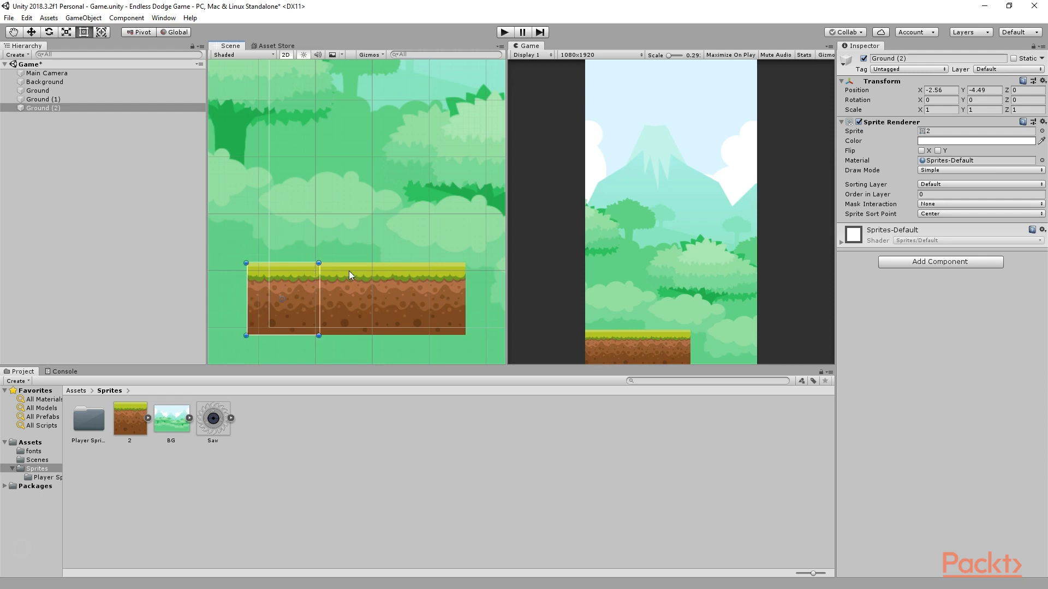
{"action": "scroll", "coordinate": [348, 290], "scroll_direction": "down", "scroll_amount": 3}
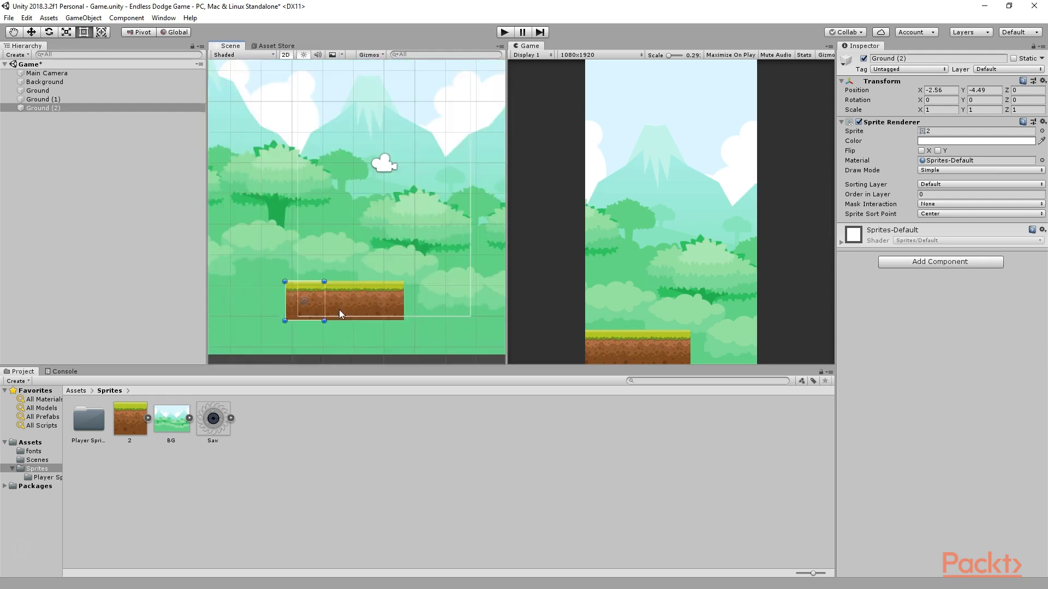
Step: Add Ground (3), Ground (4) and Ground (5) with Ctrl+D, snapping each along the right end
{"action": "left_click", "coordinate": [395, 303]}
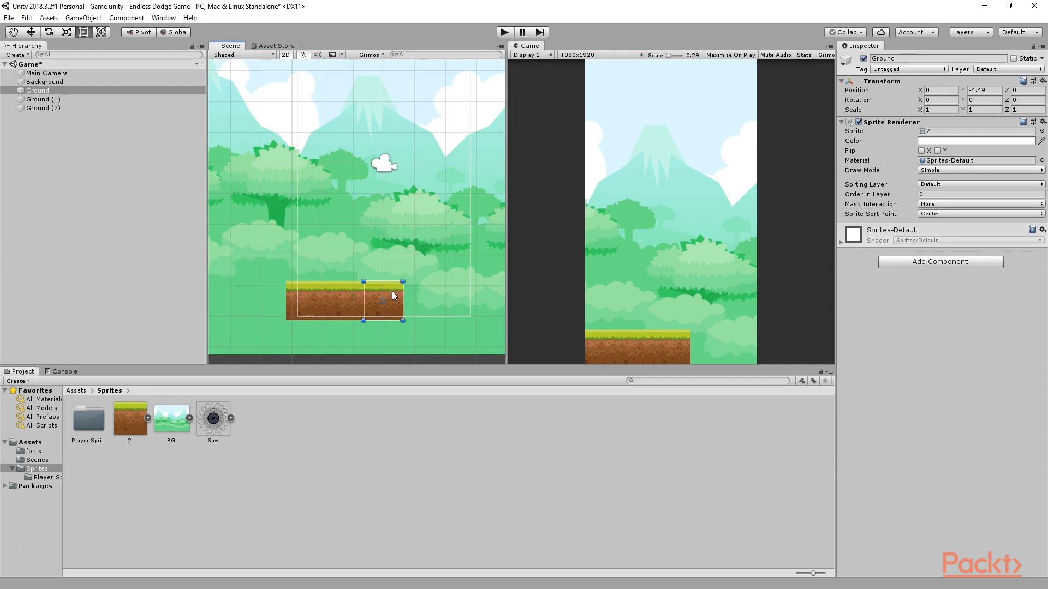
{"action": "key", "text": "ctrl+d"}
{"action": "left_click_drag", "start_coordinate": [393, 307], "coordinate": [442, 306]}
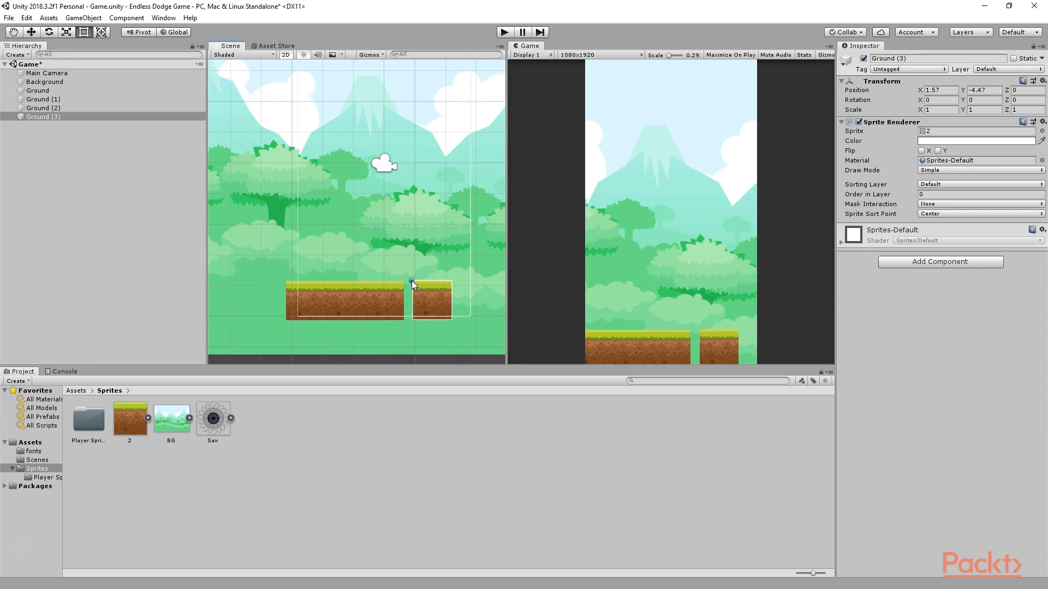
{"action": "left_click_drag", "start_coordinate": [411, 280], "coordinate": [402, 281]}
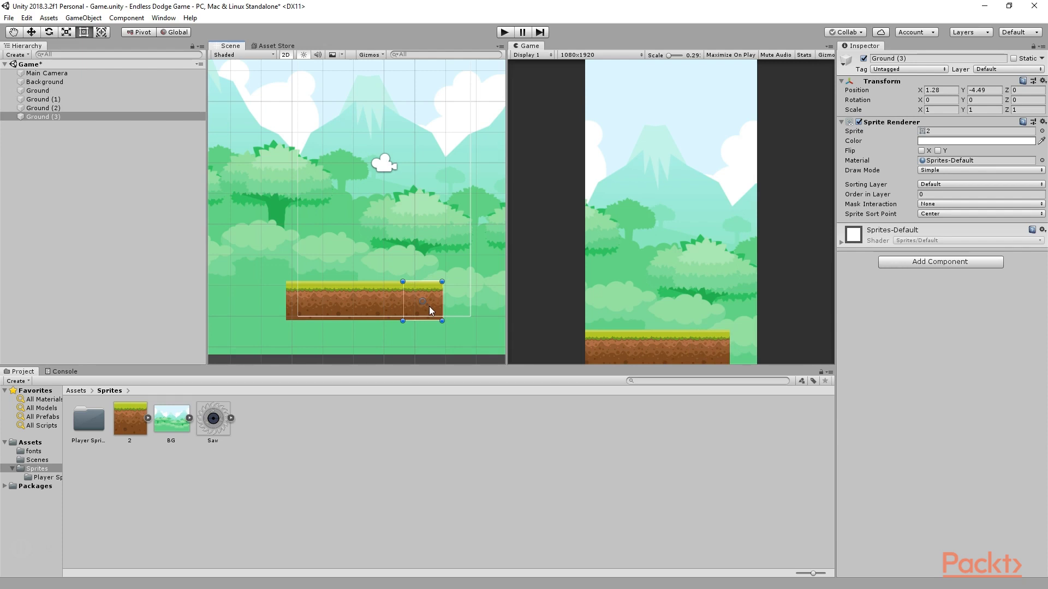
{"action": "key", "text": "ctrl+d"}
{"action": "left_click_drag", "start_coordinate": [430, 309], "coordinate": [446, 285]}
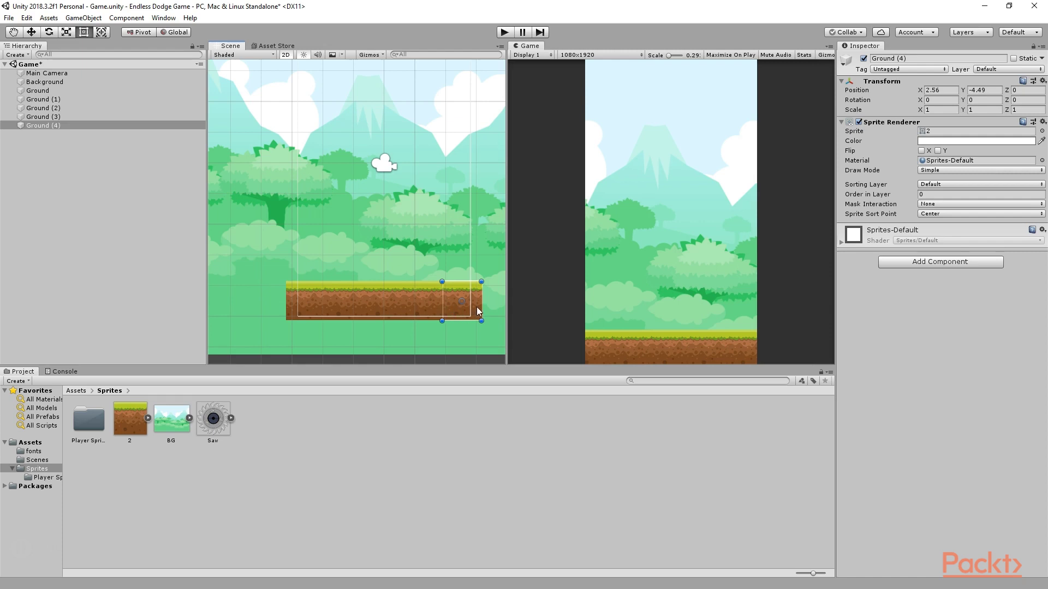
{"action": "key", "text": "ctrl+d"}
{"action": "left_click_drag", "start_coordinate": [473, 309], "coordinate": [426, 281]}
{"action": "left_click", "coordinate": [116, 251]}
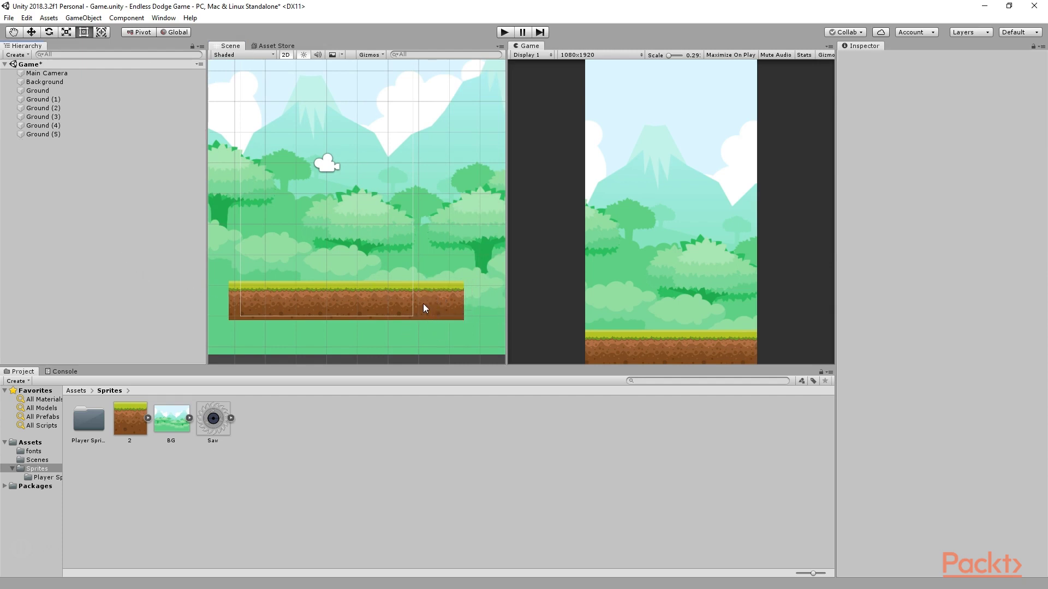
Step: Create an empty GameObject and name it Ground Holder
{"action": "left_click", "coordinate": [51, 90]}
{"action": "left_click", "coordinate": [58, 134], "text": "shift"}
{"action": "left_click", "coordinate": [67, 152]}
{"action": "left_click", "coordinate": [16, 55]}
{"action": "left_click", "coordinate": [34, 67]}
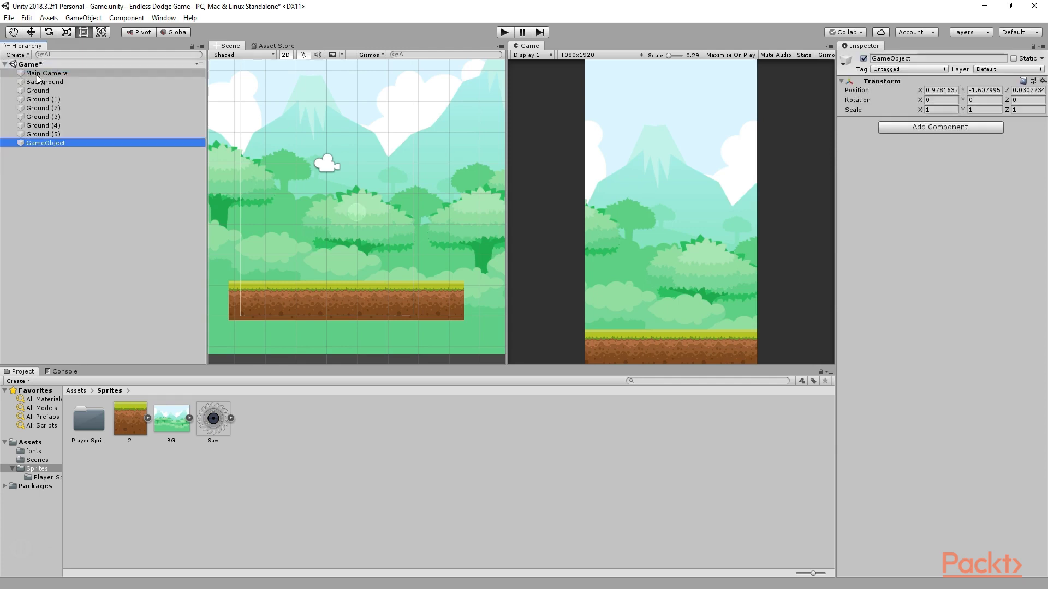
{"action": "left_click", "coordinate": [54, 143]}
{"action": "type", "text": "Ground Fo"}
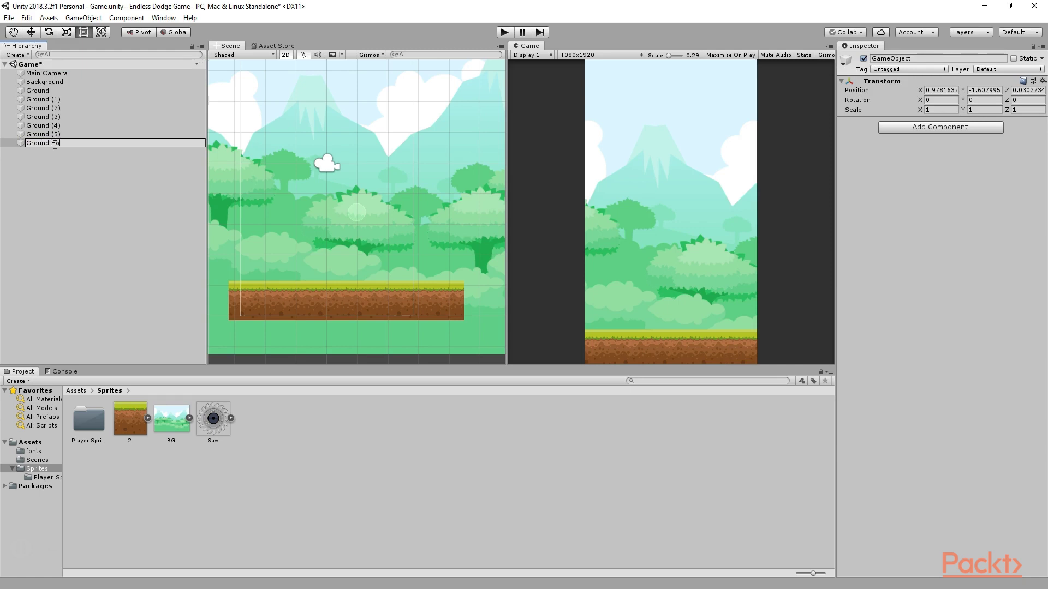
{"action": "type", "text": "lder"}
{"action": "key", "text": "Return"}
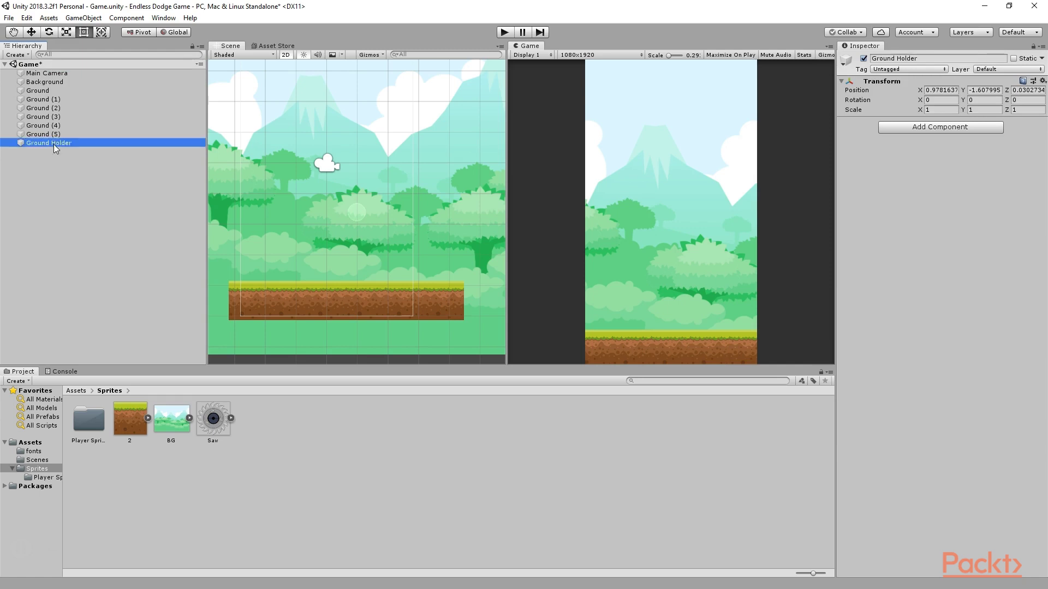
Step: Parent the six tiles, Ground through Ground (5), under Ground Holder and collapse it
{"action": "left_click", "coordinate": [44, 90]}
{"action": "left_click_drag", "start_coordinate": [45, 90], "coordinate": [56, 134]}
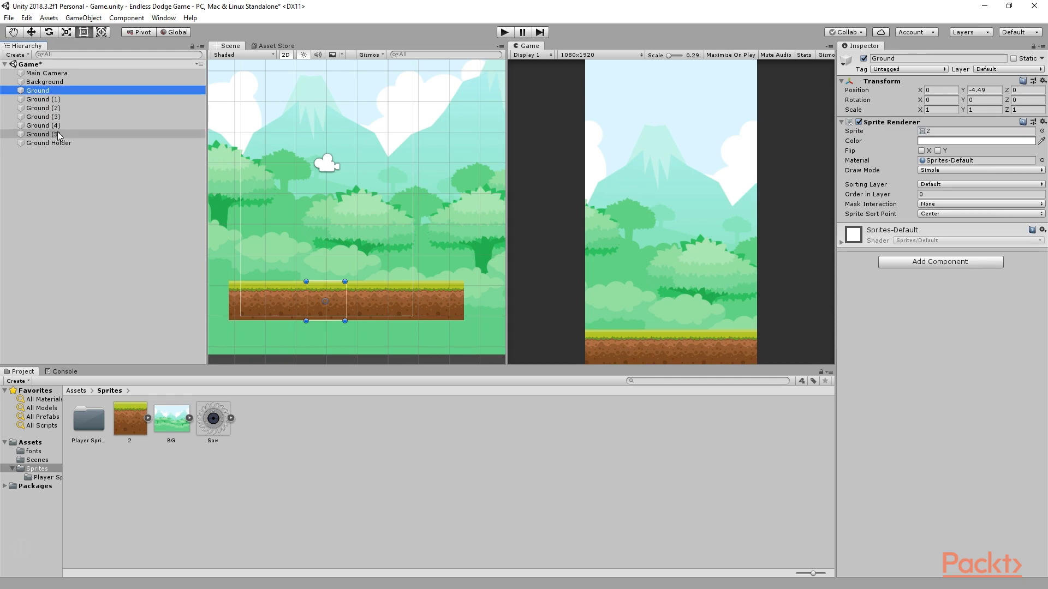
{"action": "left_click", "coordinate": [60, 136], "text": "shift"}
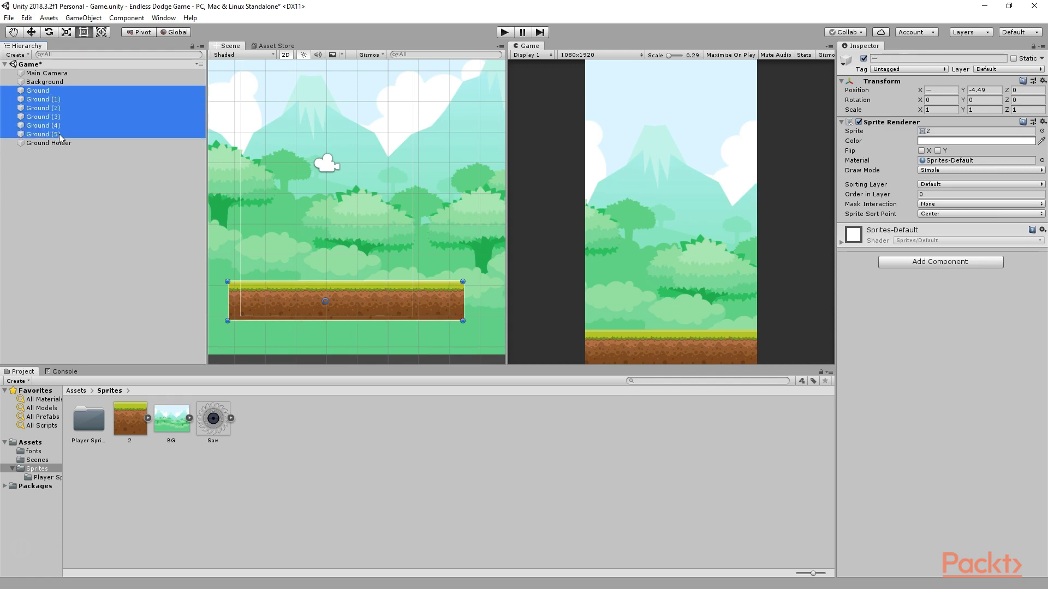
{"action": "left_click_drag", "start_coordinate": [52, 135], "coordinate": [57, 147]}
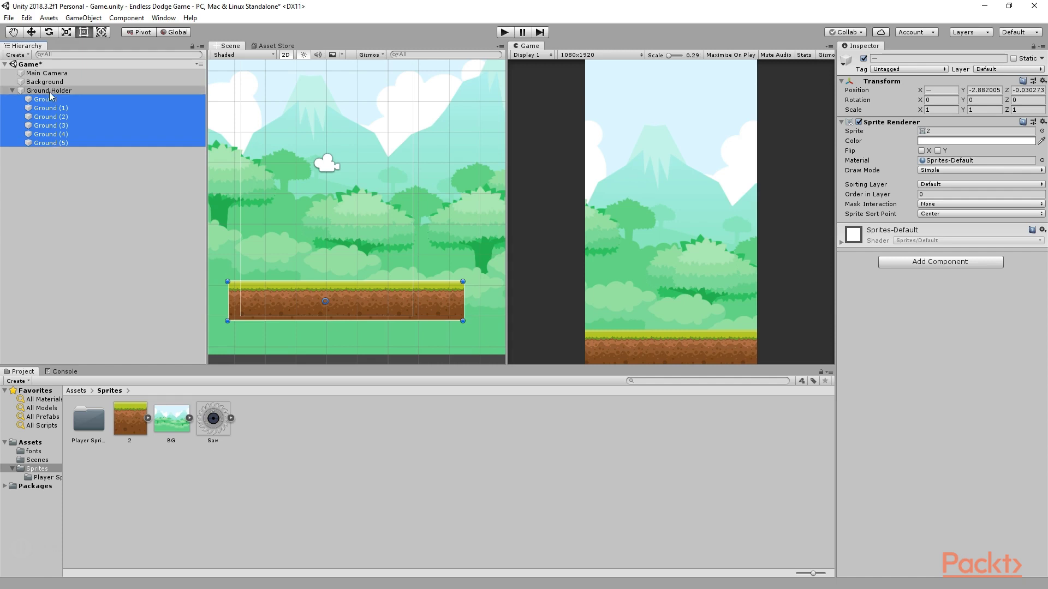
{"action": "left_click", "coordinate": [12, 91]}
Step: Slide Ground Holder left along X to position 0.46, then collapse it in the Hierarchy
{"action": "left_click", "coordinate": [12, 91]}
{"action": "left_click", "coordinate": [42, 91]}
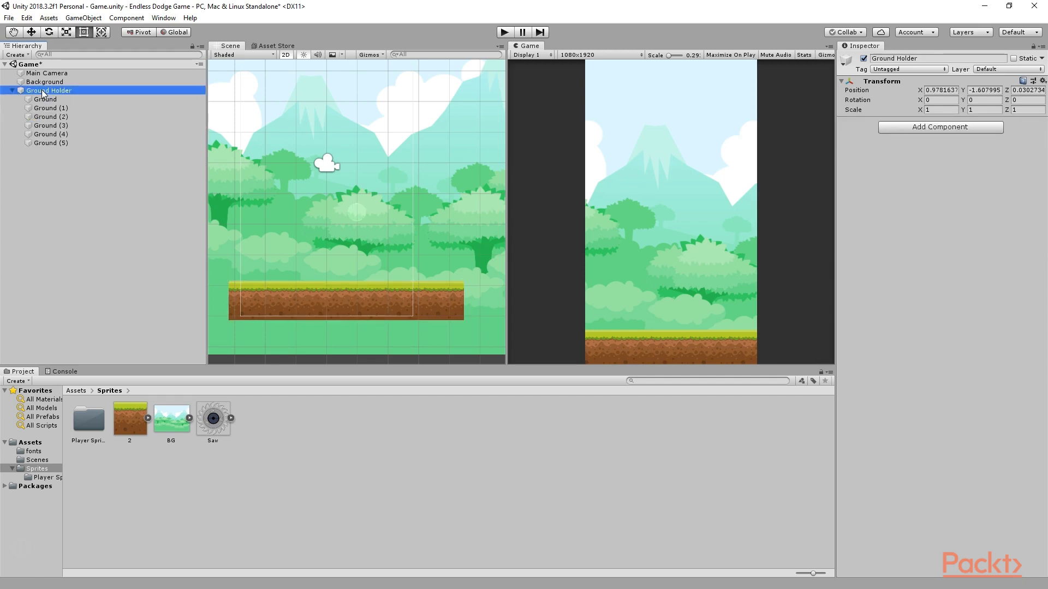
{"action": "left_click", "coordinate": [32, 32]}
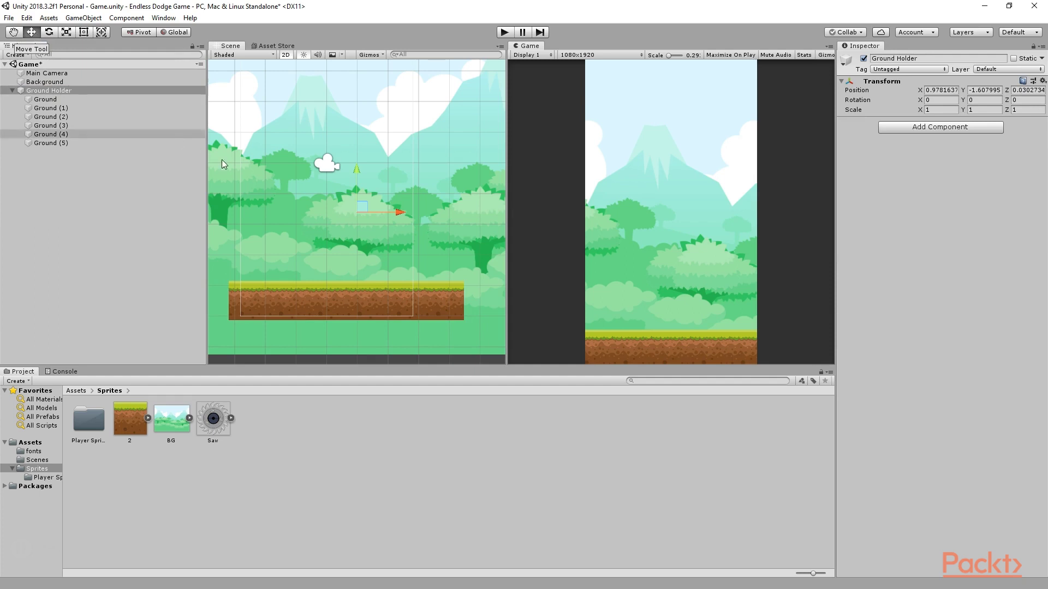
{"action": "left_click_drag", "start_coordinate": [394, 213], "coordinate": [378, 213]}
{"action": "key", "text": "q"}
{"action": "left_click_drag", "start_coordinate": [324, 259], "coordinate": [376, 272]}
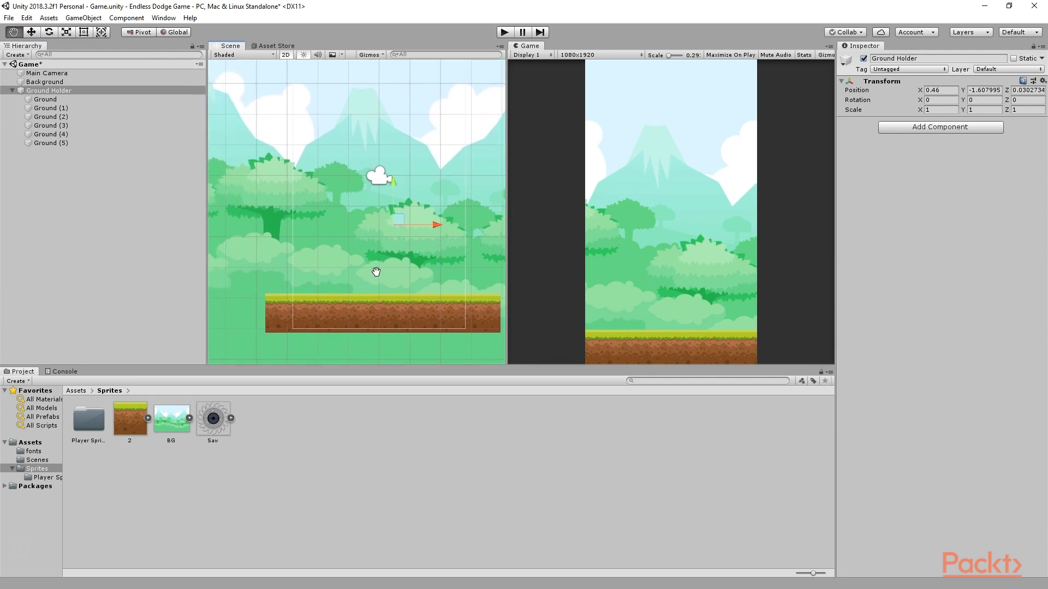
{"action": "key", "text": "w"}
{"action": "left_click", "coordinate": [941, 90]}
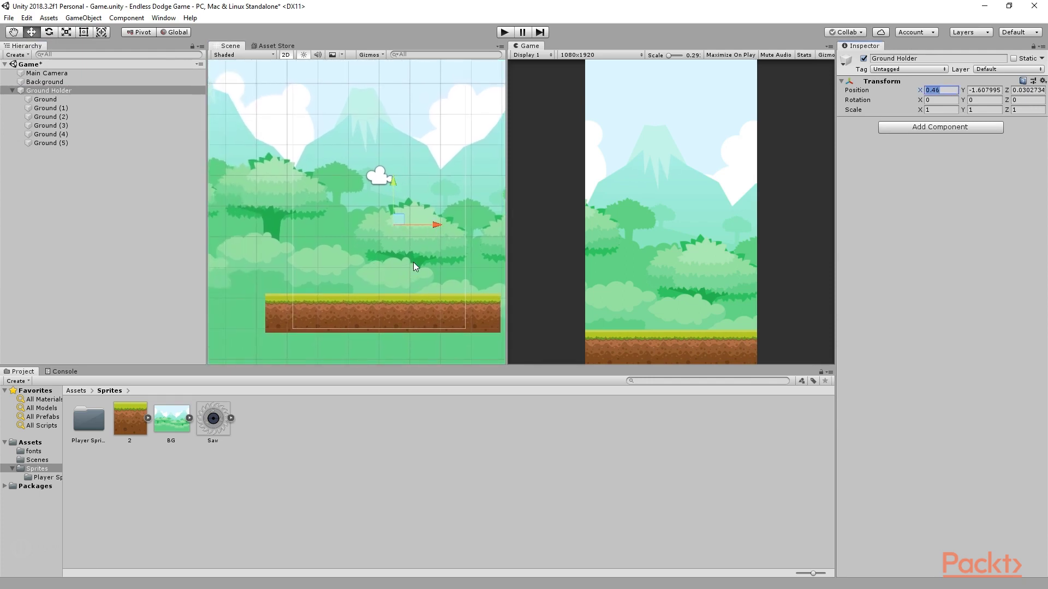
{"action": "left_click", "coordinate": [12, 90]}
{"action": "left_click_drag", "start_coordinate": [55, 83], "coordinate": [58, 89]}
{"action": "left_click", "coordinate": [58, 90]}
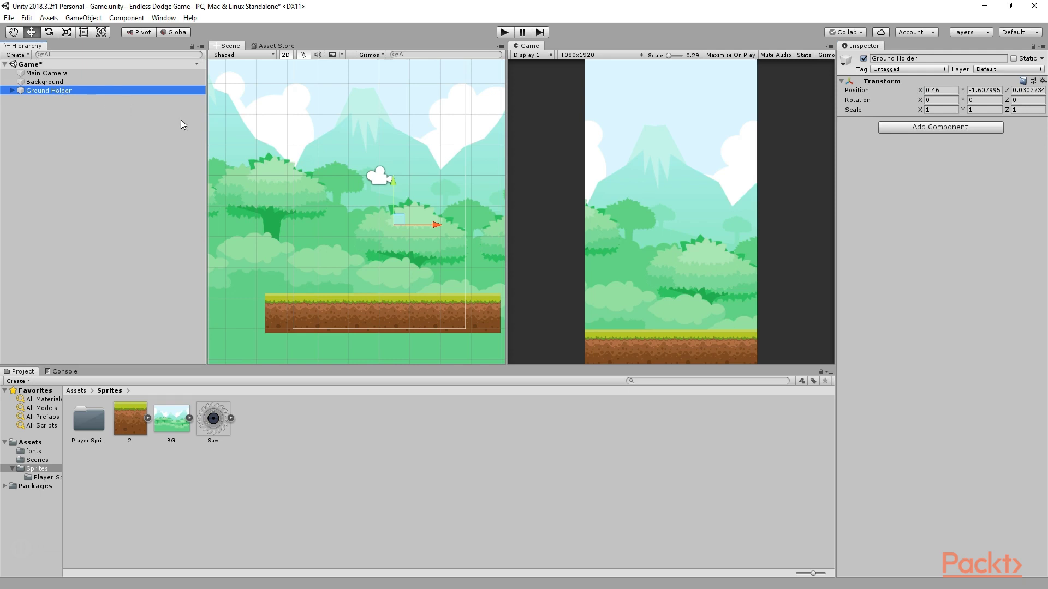